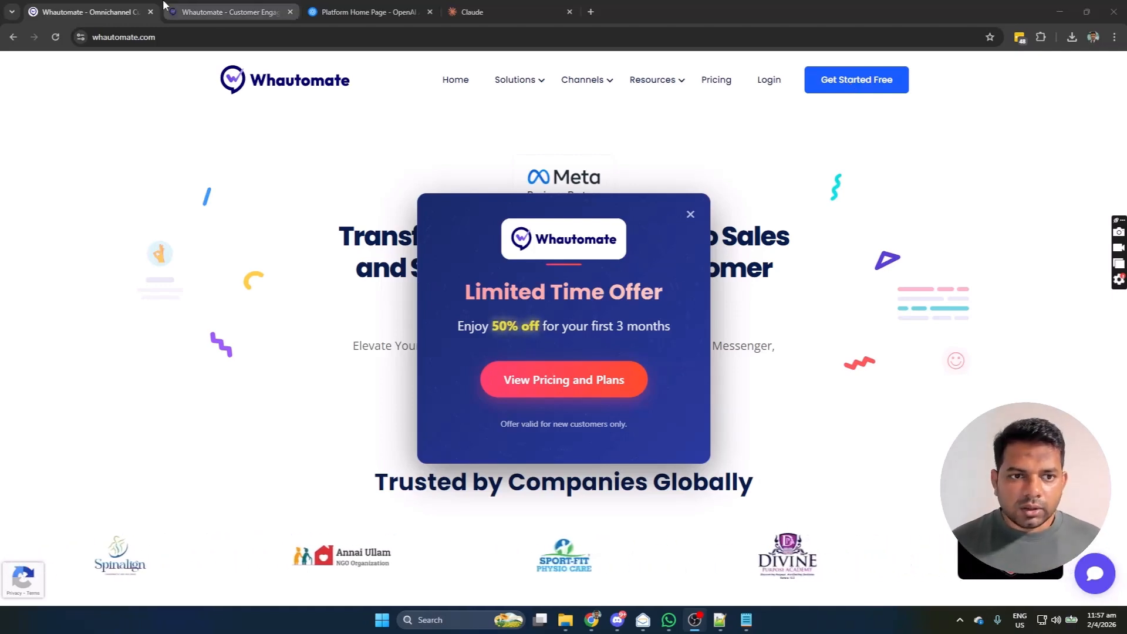
Step: On the sign-up form, enter business name 'Whautomate Demo', the user's first and last name, and e-mail
click(221, 15)
click(765, 241)
text(Whautomate Demo)
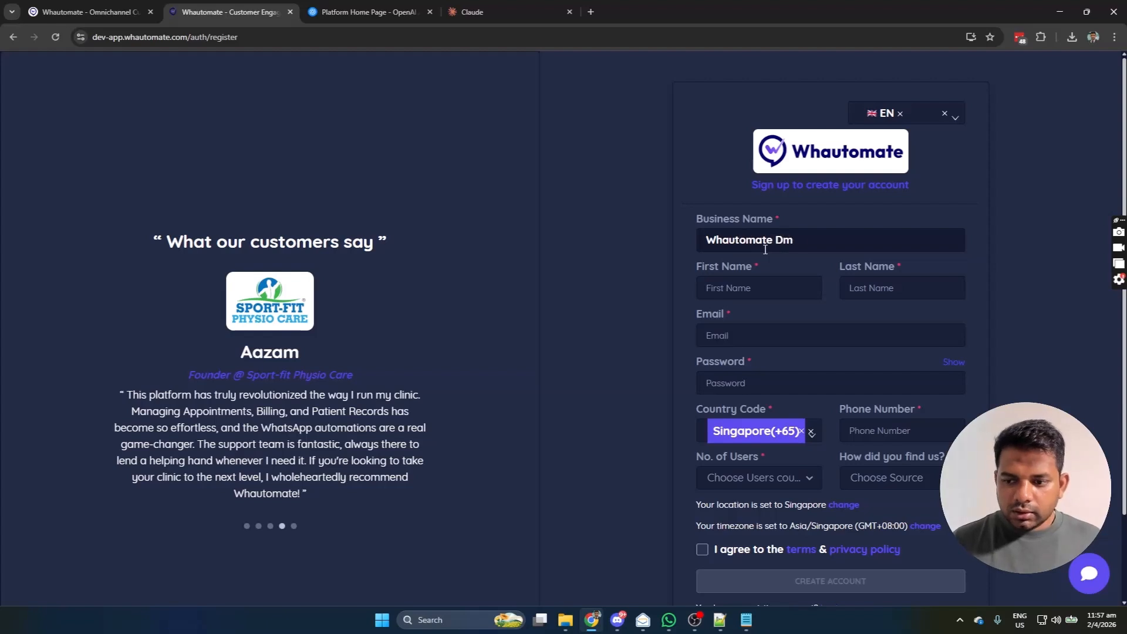
key(Tab)
key(Tab)
key(Tab)
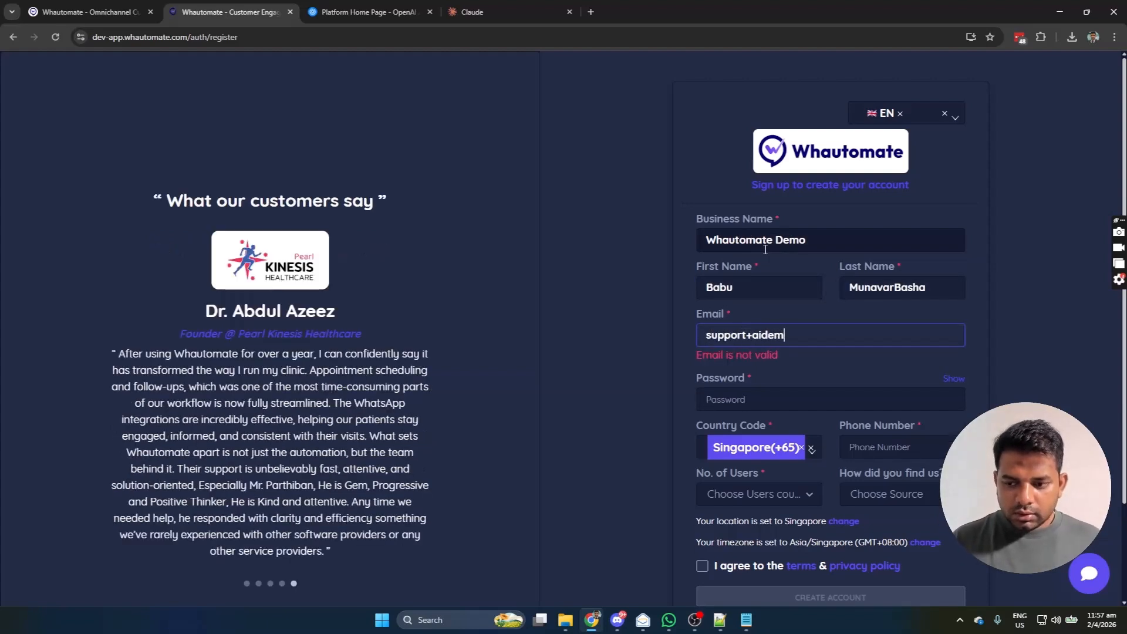
Step: Fill in the account password and the phone number
key(Tab)
text(••••••••••••)
key(Tab)
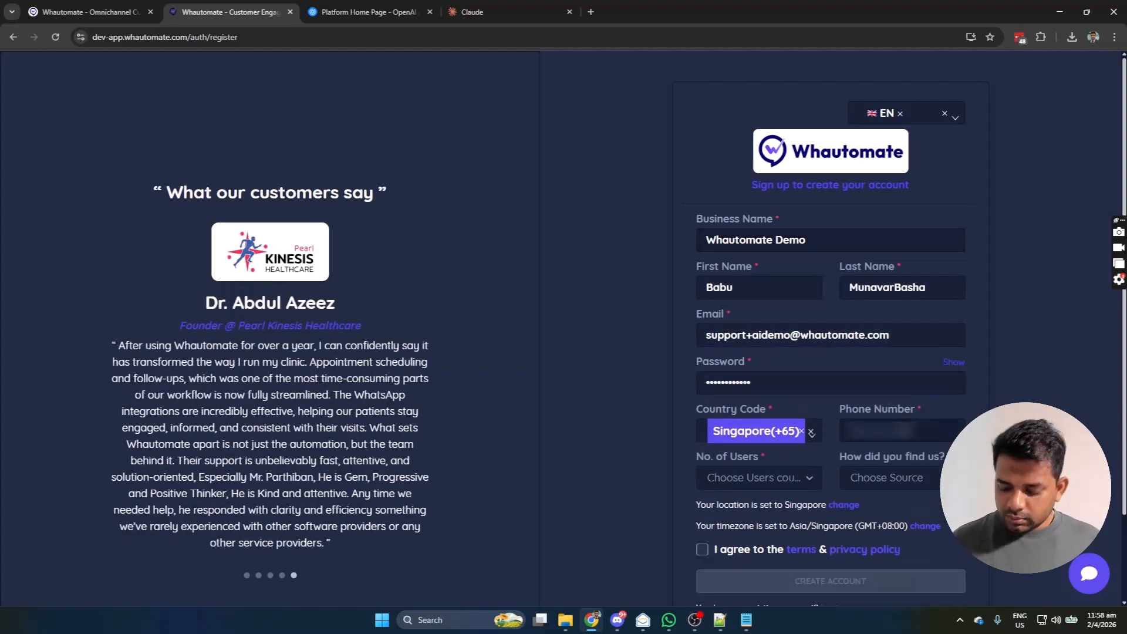
click(871, 431)
text(••••••••)
Step: Choose 1 - 3 users and Social Media as the source, accept the terms, and create the account
click(759, 479)
click(748, 503)
click(890, 485)
click(883, 316)
click(702, 549)
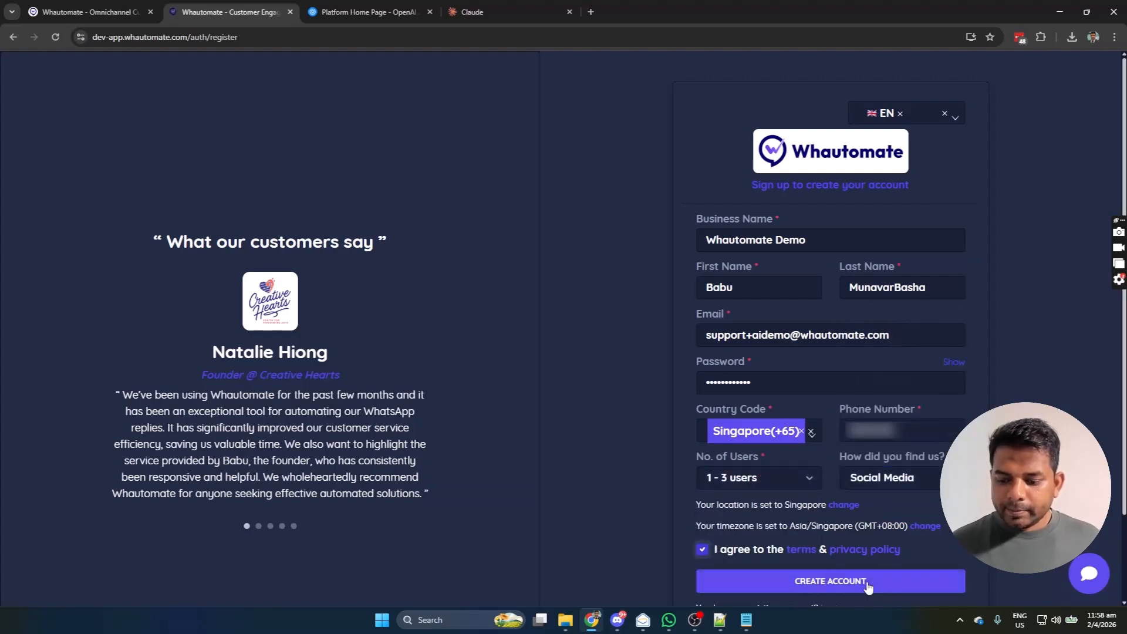
click(865, 583)
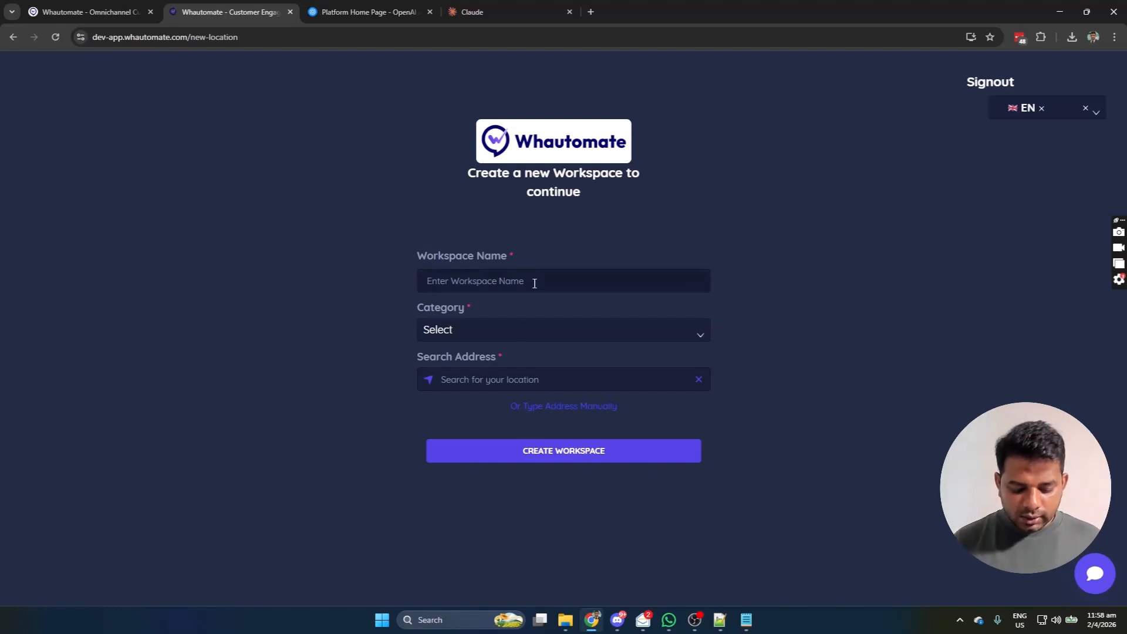
Step: Create workspace 'AI Workspace' in category Other with the suggested Singapore address for '68 Cir'
text(AI Workspace)
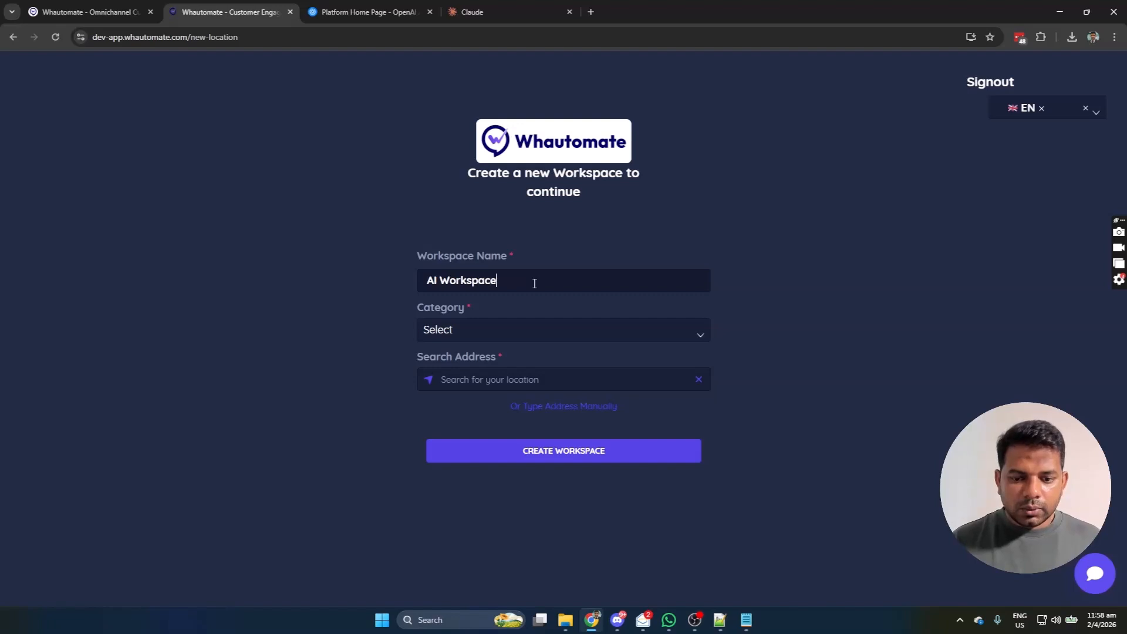
click(546, 343)
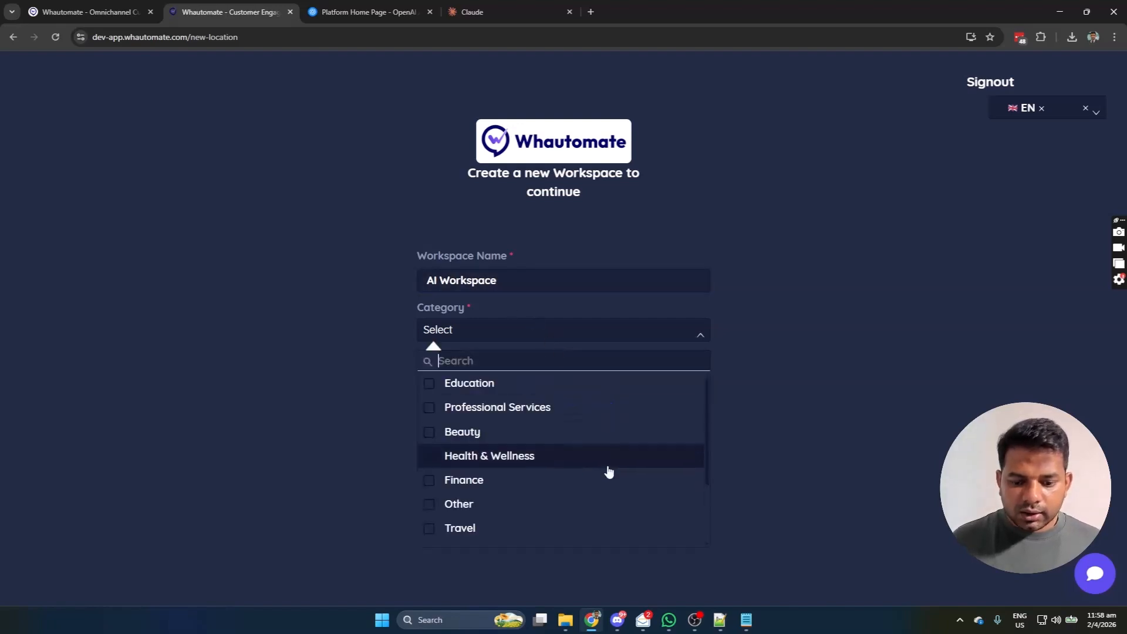
click(551, 503)
click(487, 384)
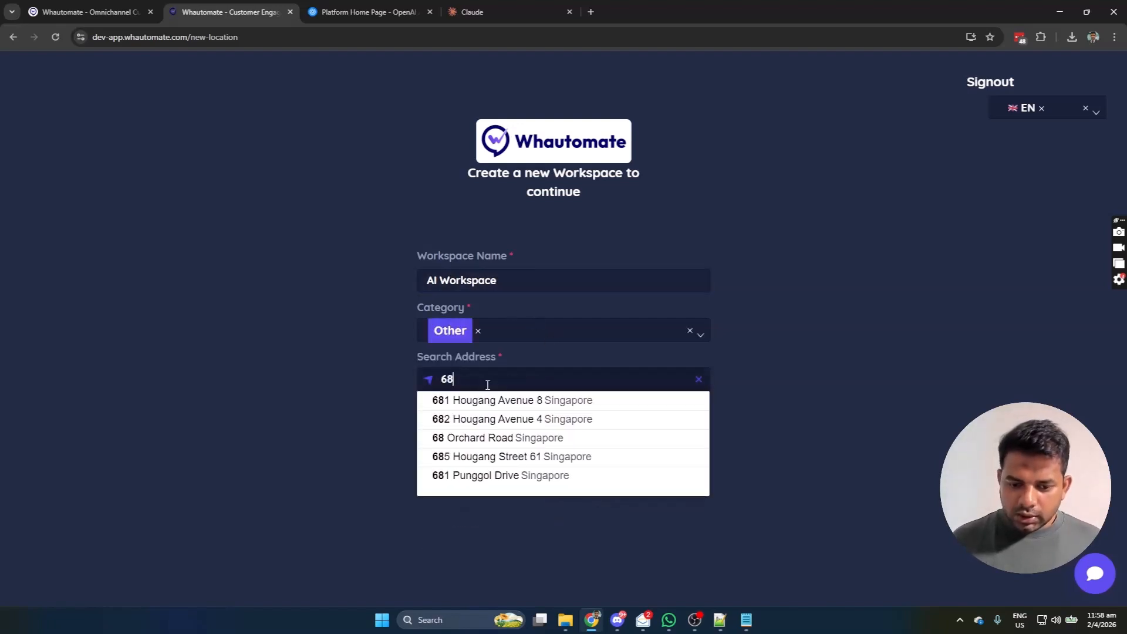
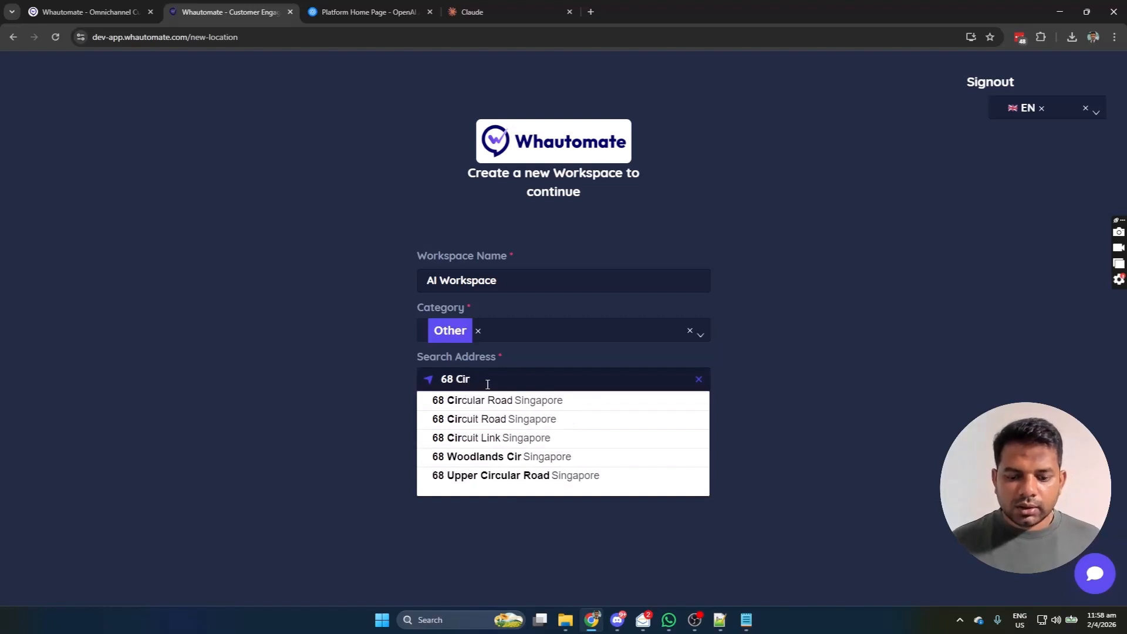
click(498, 401)
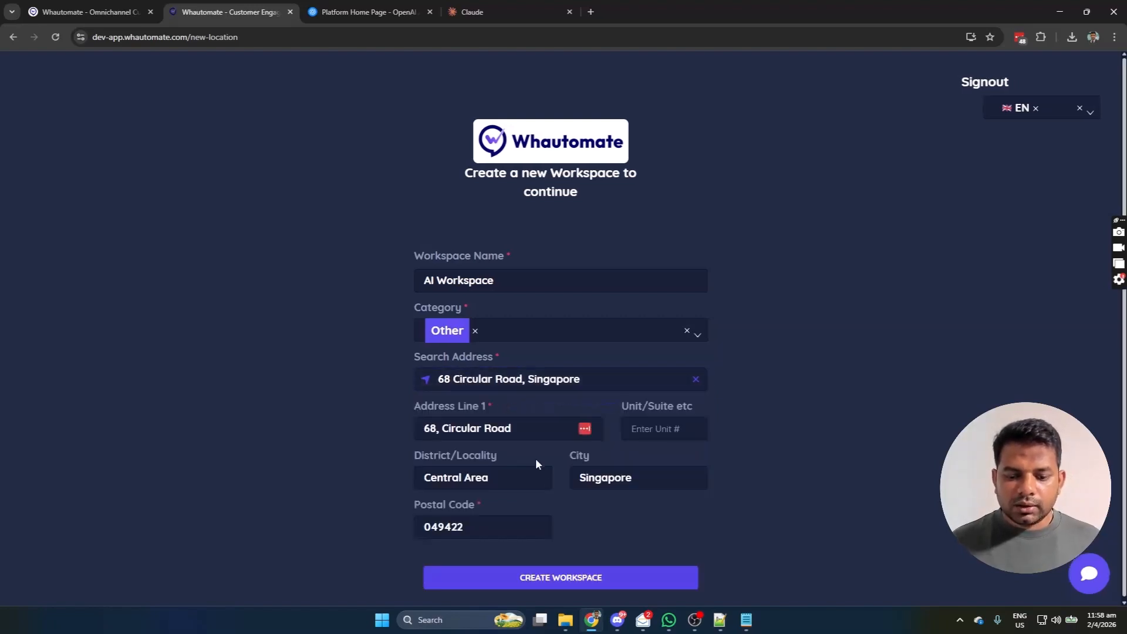
click(578, 581)
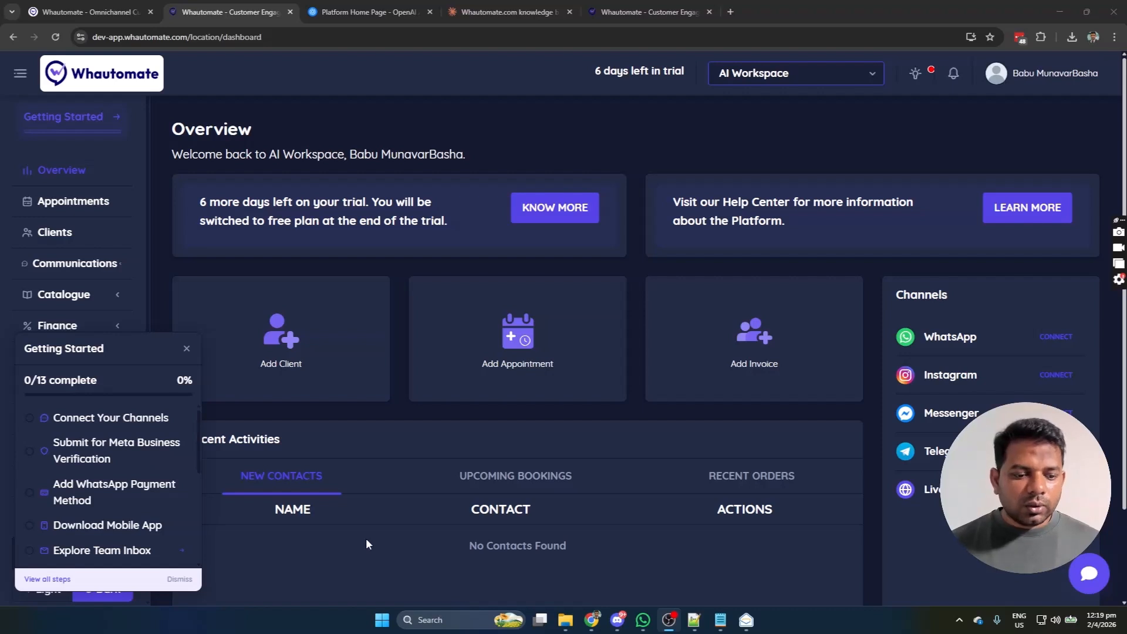
Step: From Connect Your Channels, choose WhatsApp and start Login with Facebook
click(130, 420)
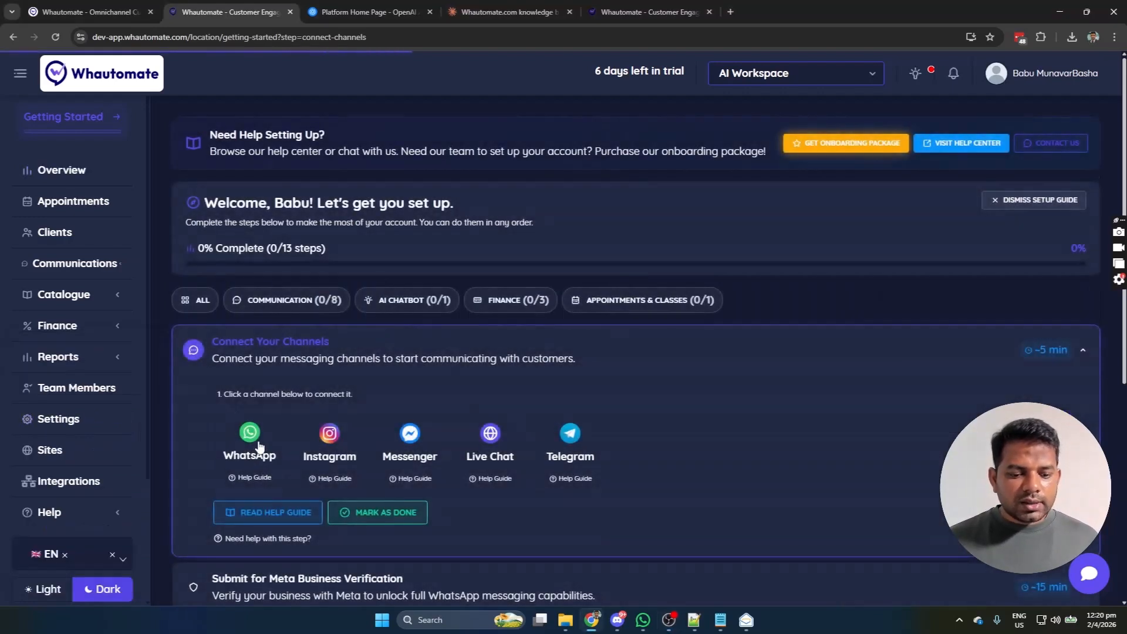
click(241, 444)
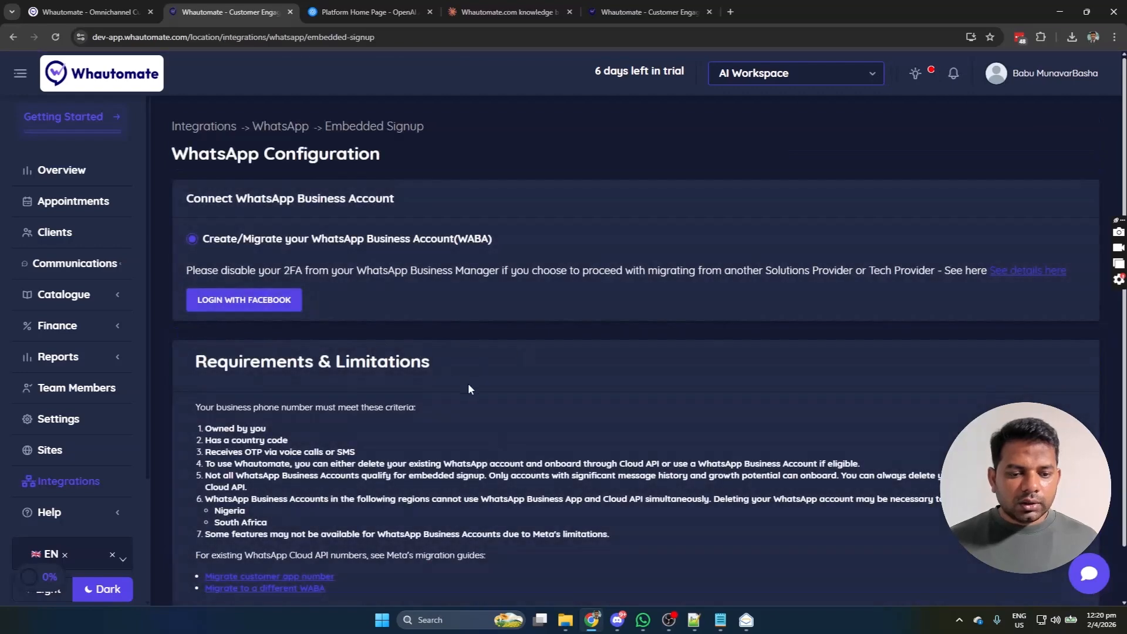
click(257, 310)
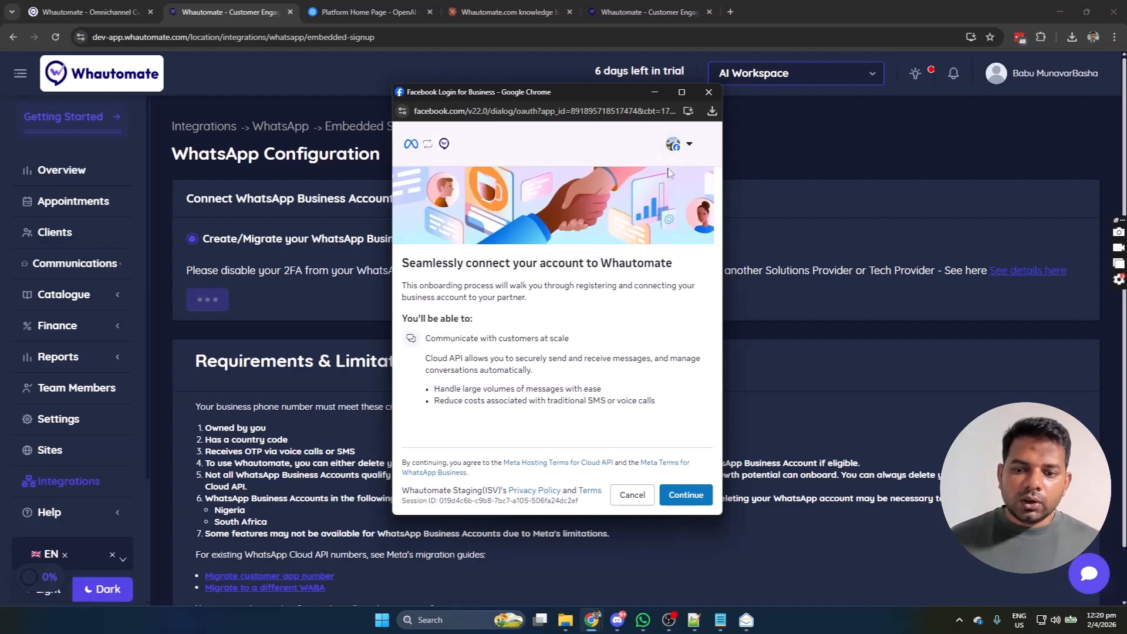
Step: Select the Whautomate India business portfolio and choose Connect a WhatsApp Business App
click(701, 496)
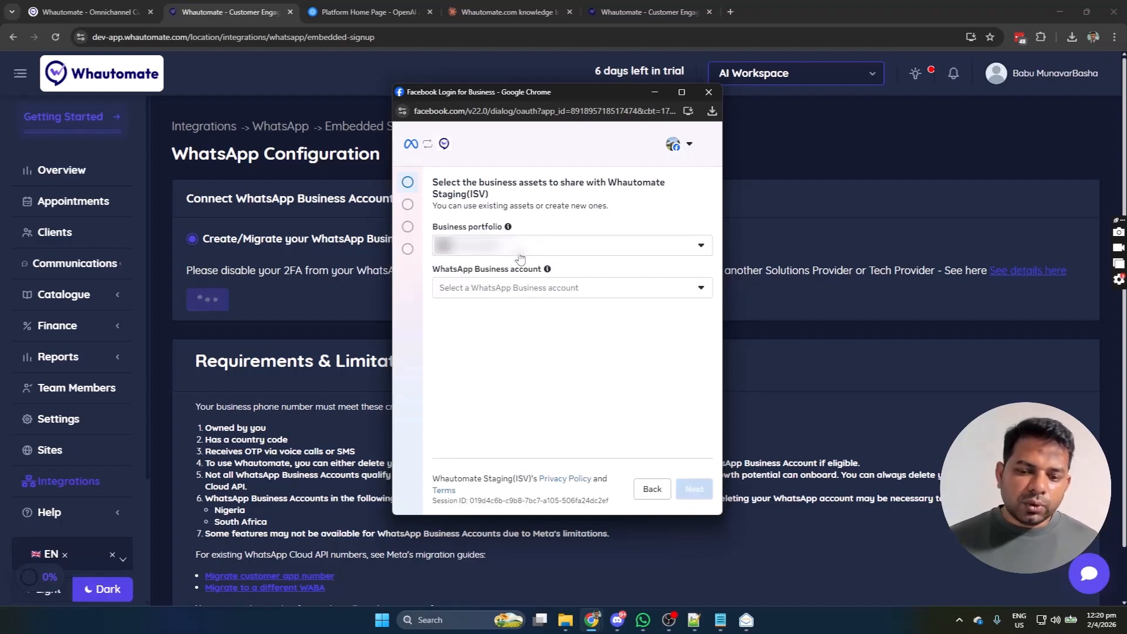
click(518, 257)
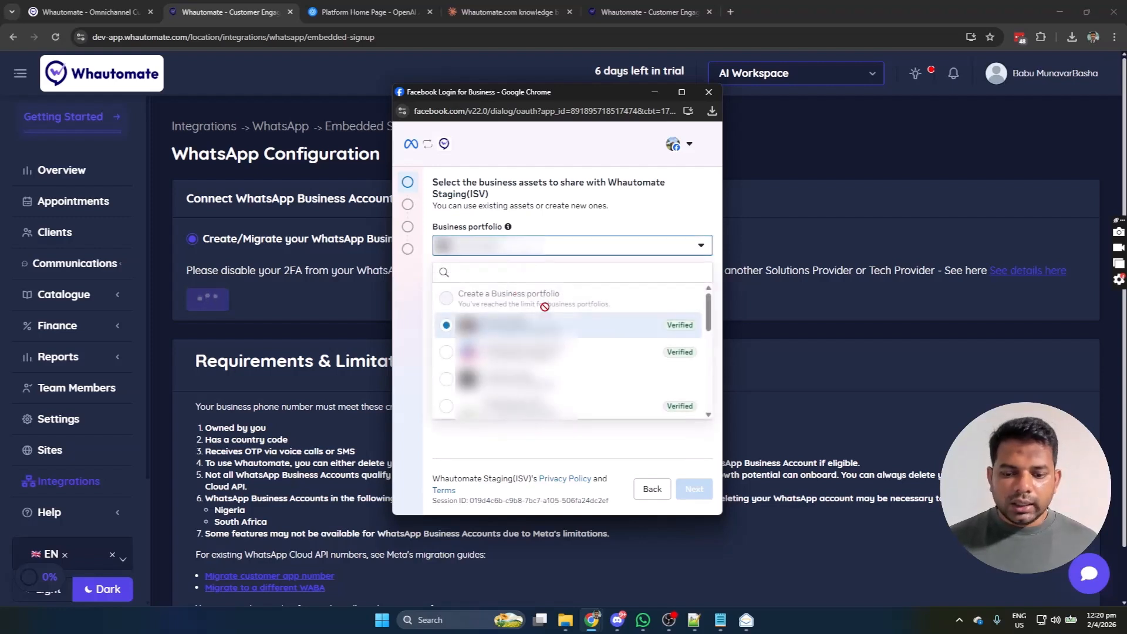
scroll(513, 288, down, 5)
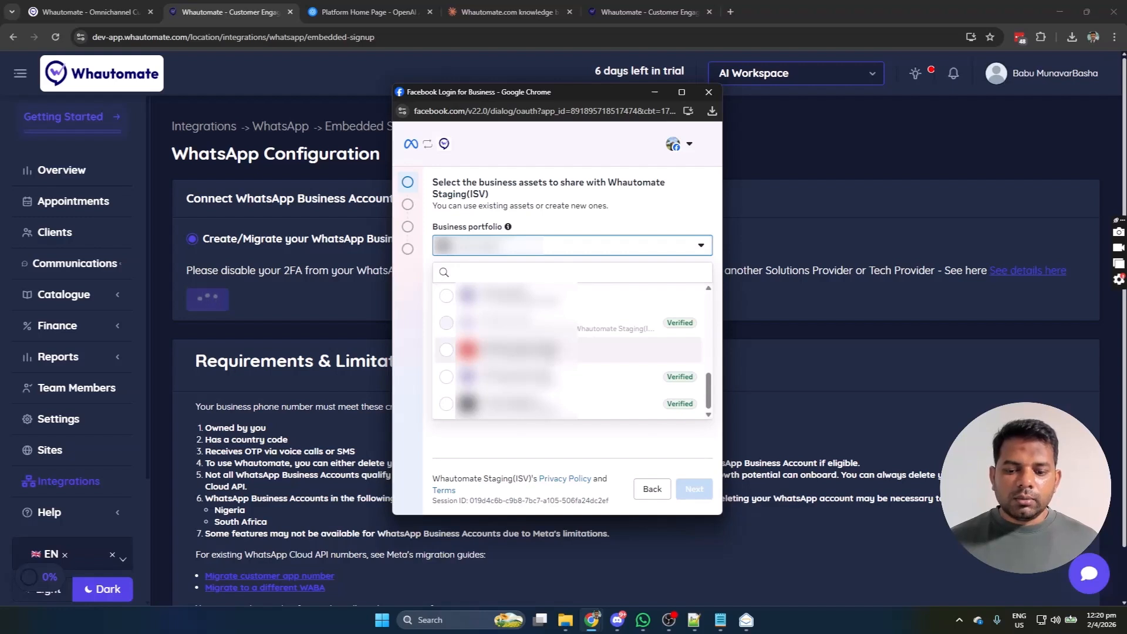
click(517, 377)
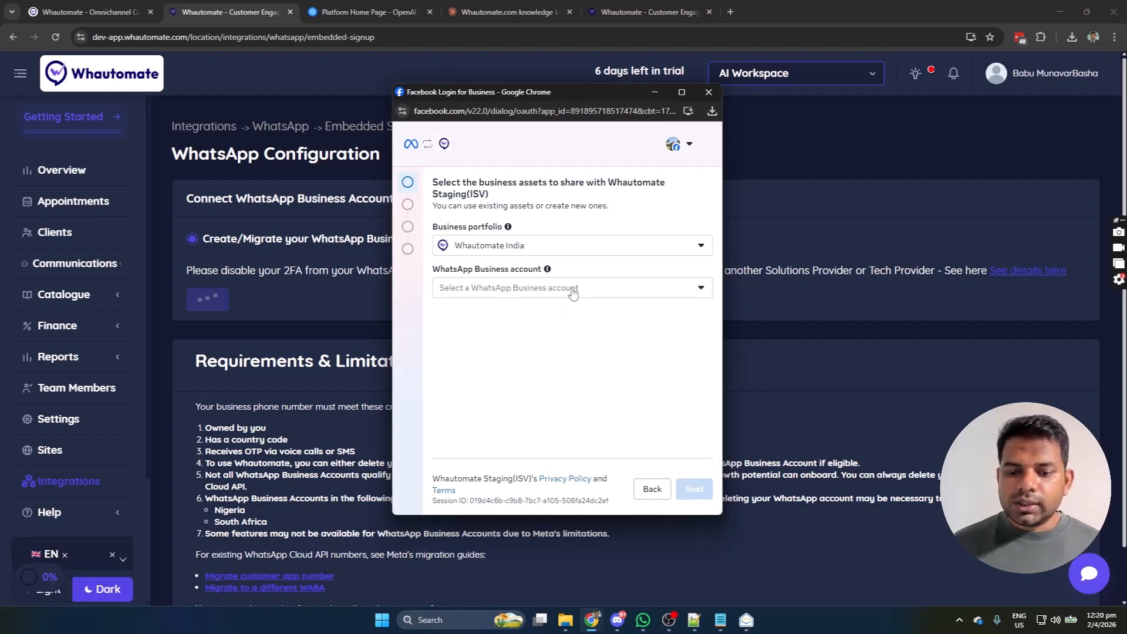
click(573, 292)
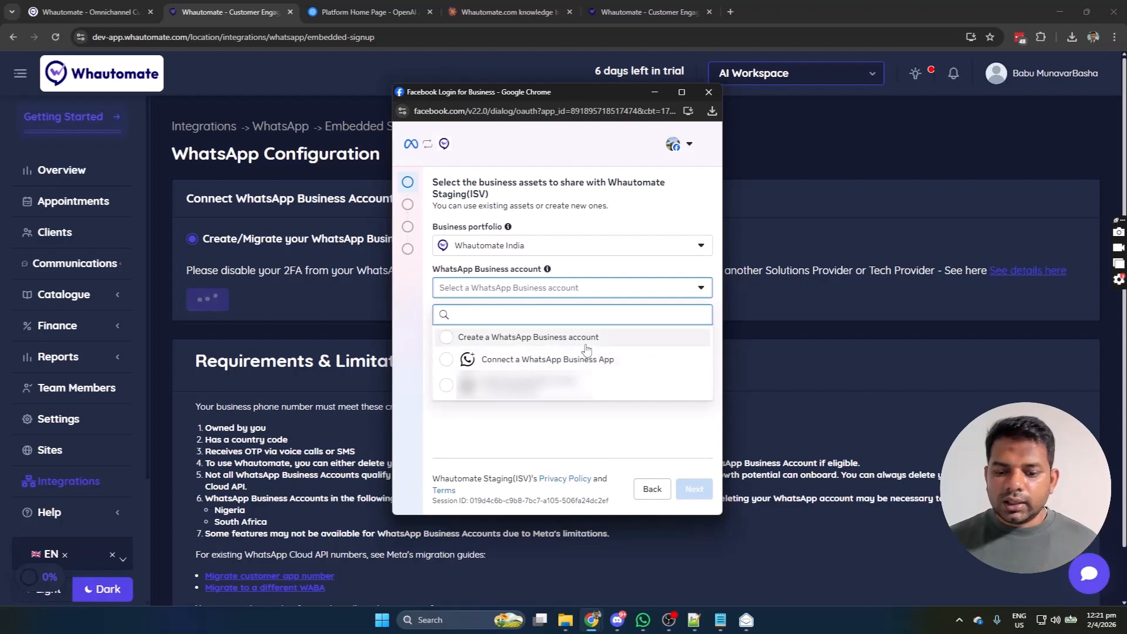
click(582, 364)
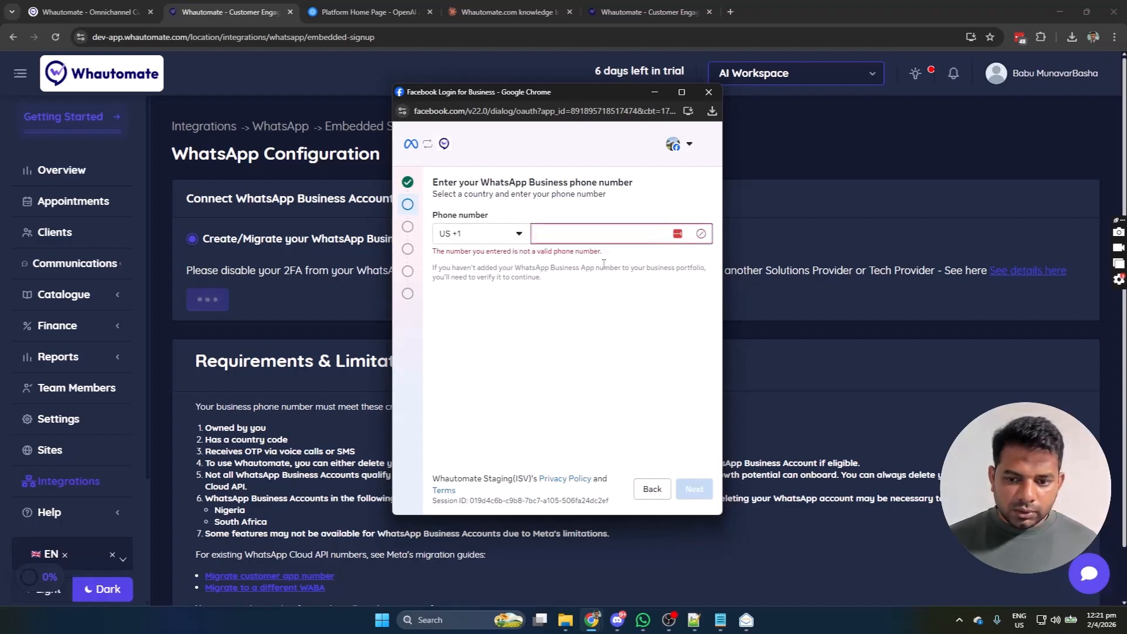
Step: Enter the WhatsApp Business phone number with the New Zealand +64 country code
click(470, 234)
text(nz)
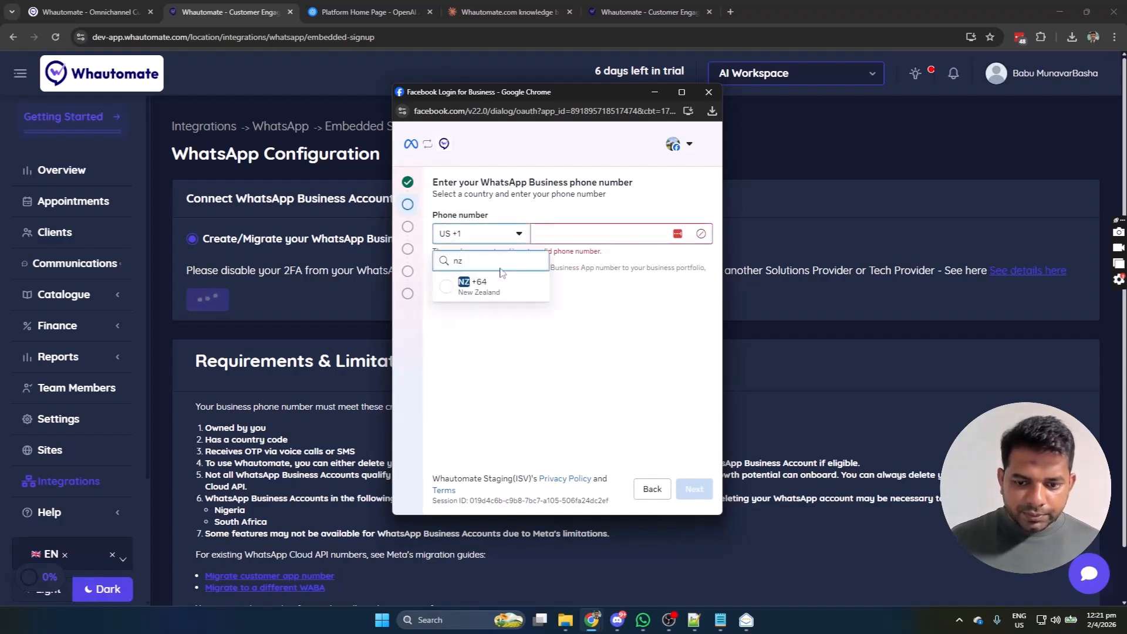
click(499, 286)
click(579, 235)
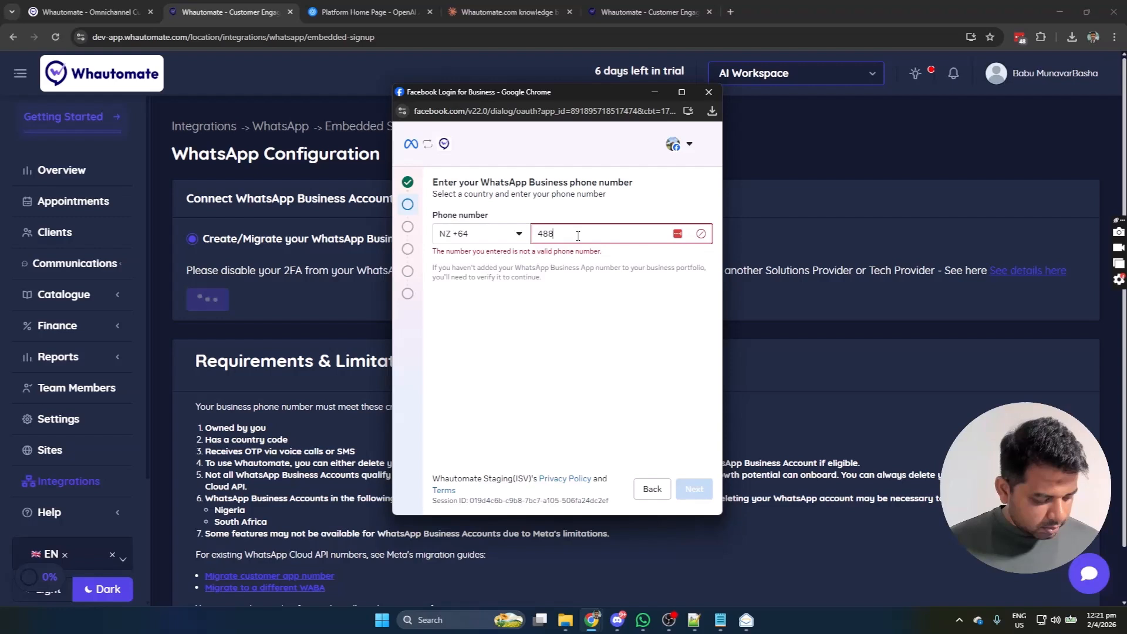
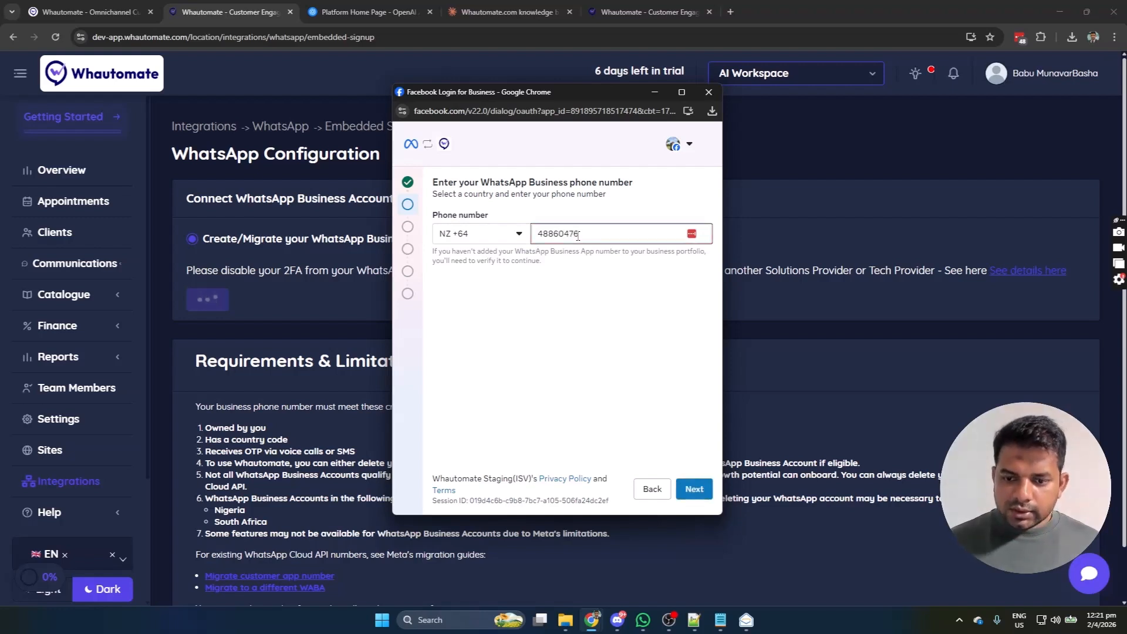
double_click(579, 235)
Step: Step through Next twice, confirm sharing access with Whautomate, and finish the connection
click(700, 489)
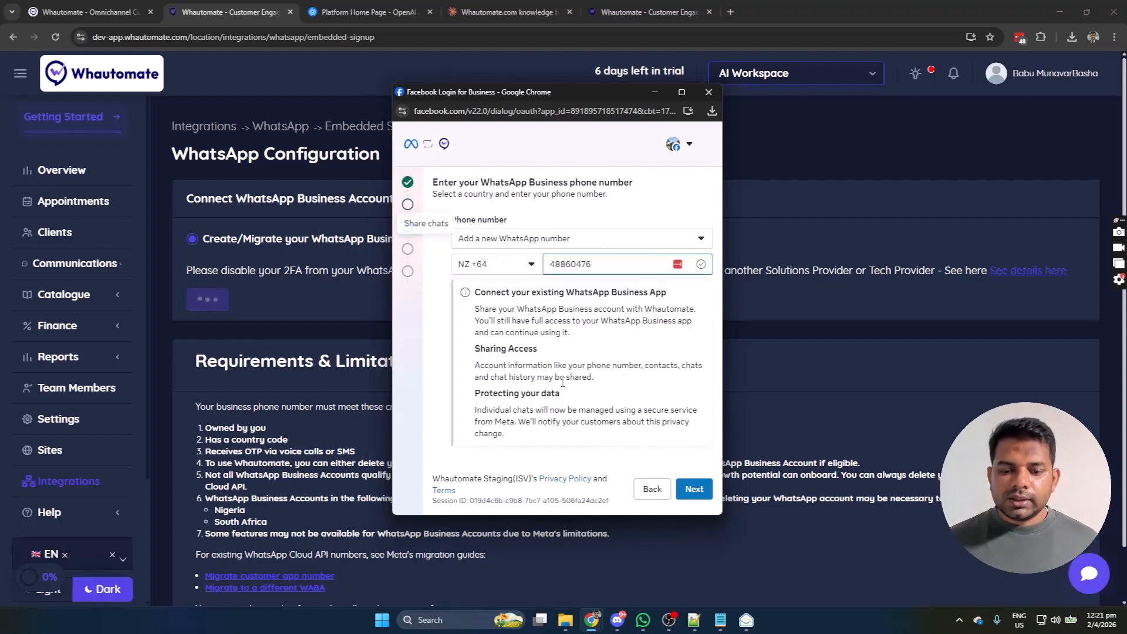
click(706, 489)
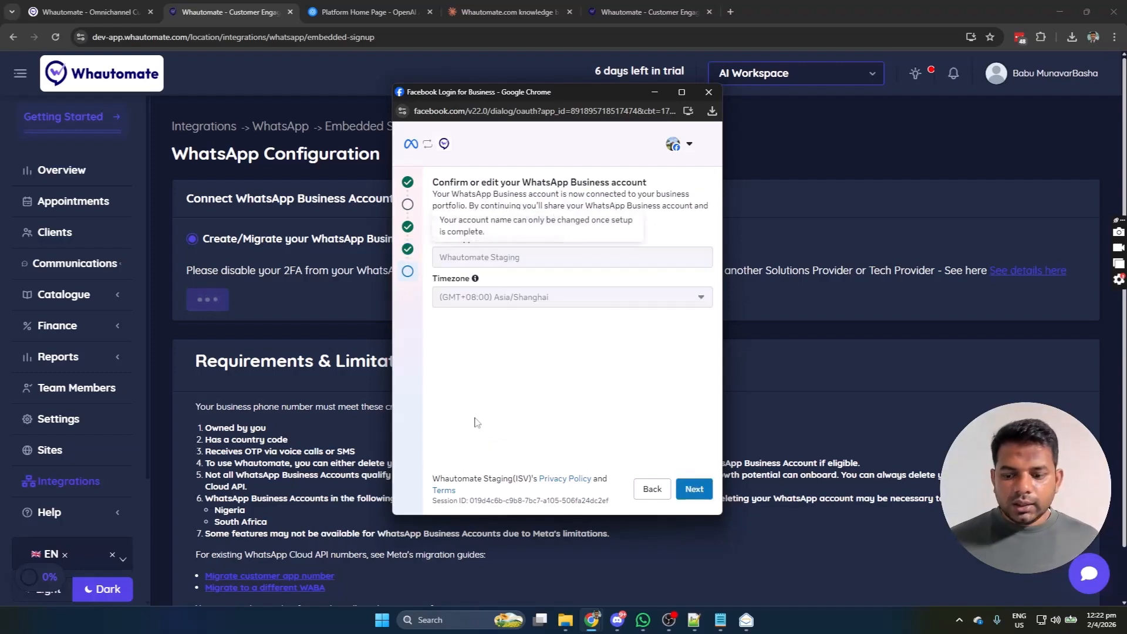
click(695, 491)
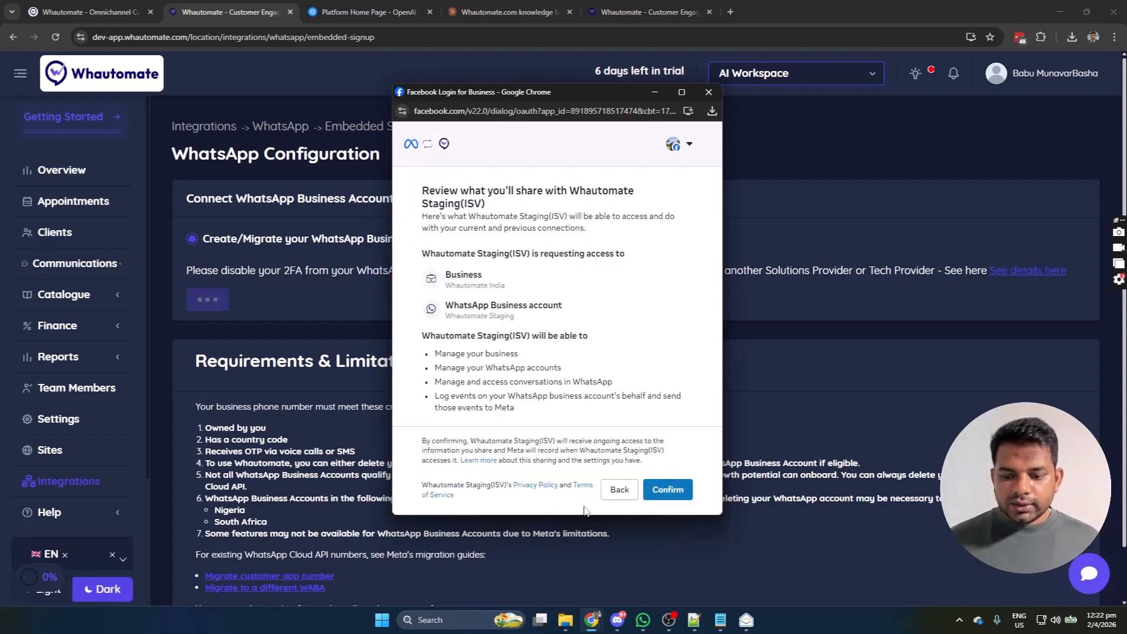
click(663, 489)
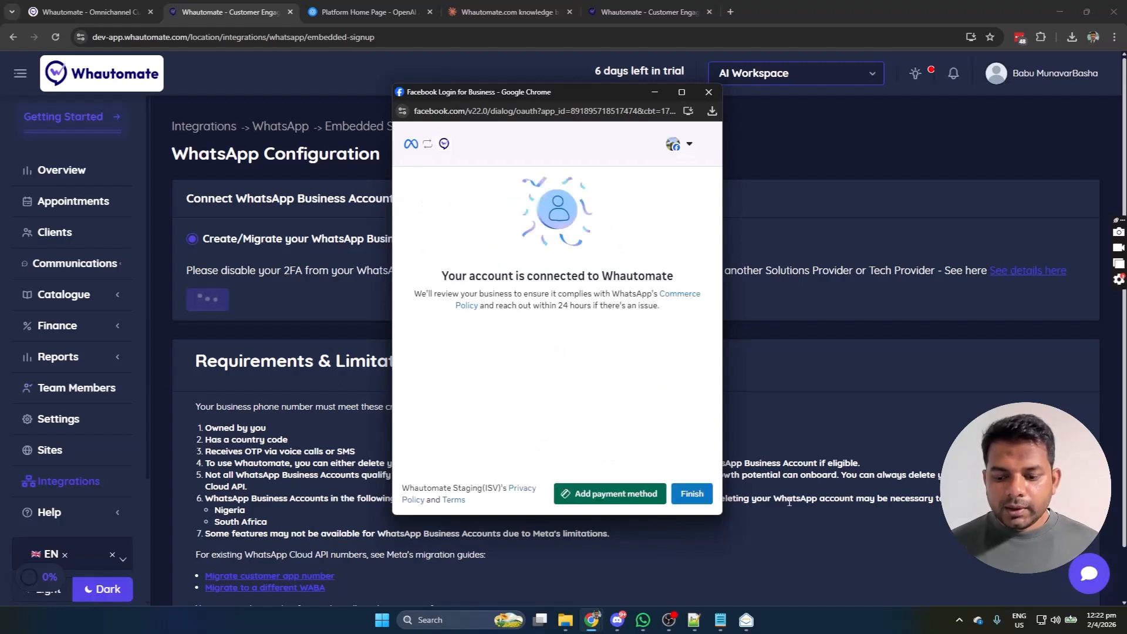
click(693, 494)
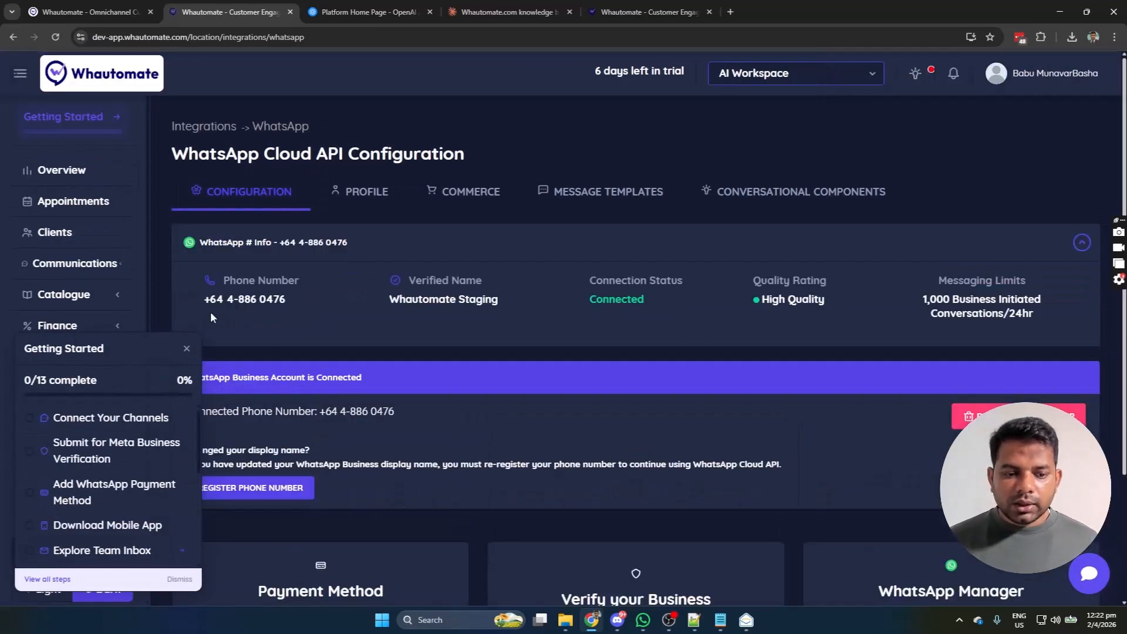
Step: Dismiss the Getting Started checklist to reveal the WhatsApp Cloud API configuration
click(187, 349)
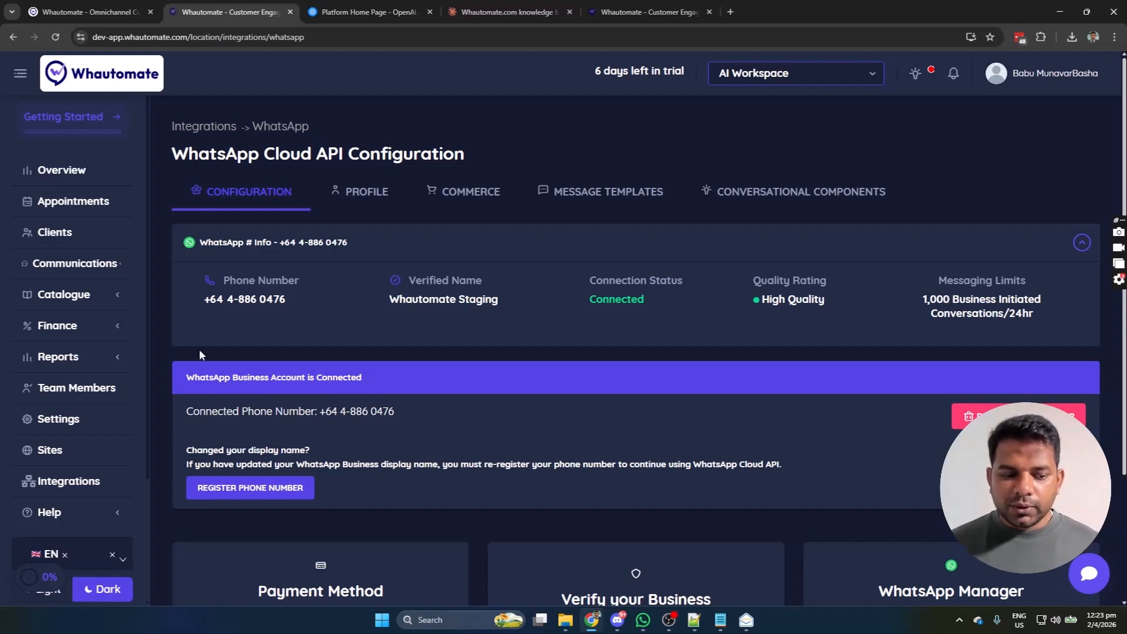
click(44, 578)
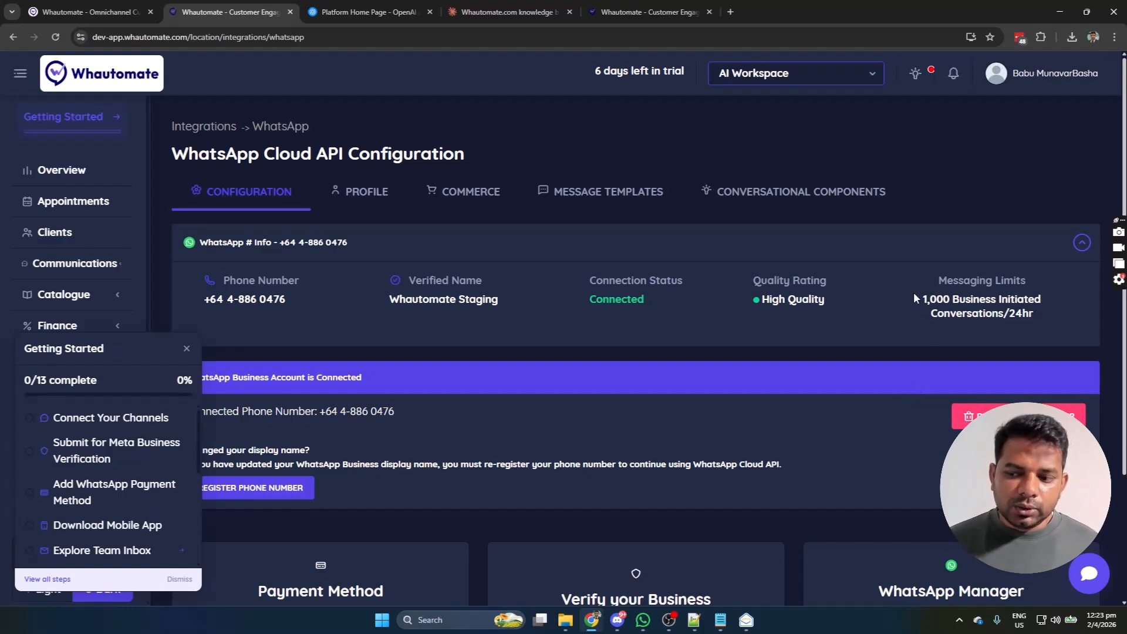
click(509, 335)
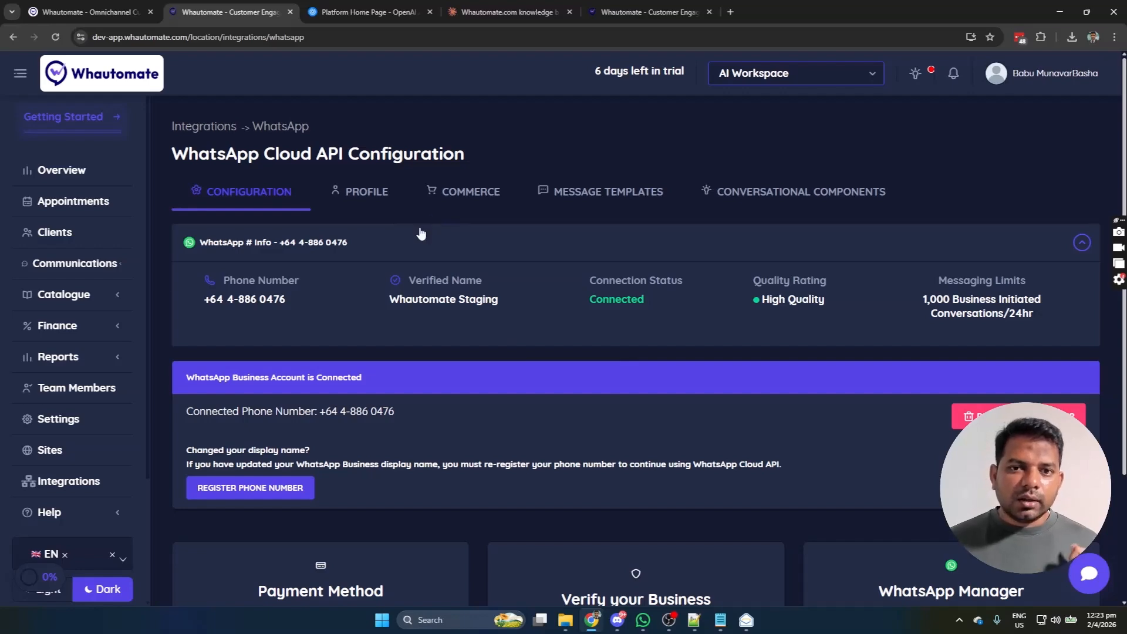
Step: Open the OpenAI card under Integrations, then switch to the OpenAI Platform dashboard tab
click(44, 492)
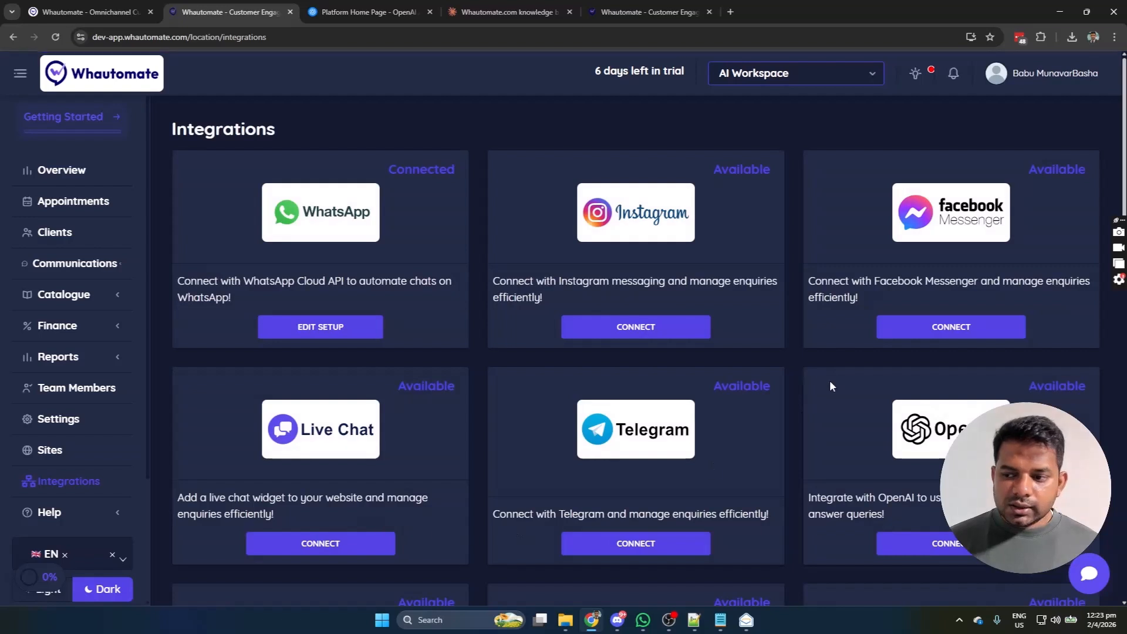
scroll(830, 379, down, 1)
click(963, 486)
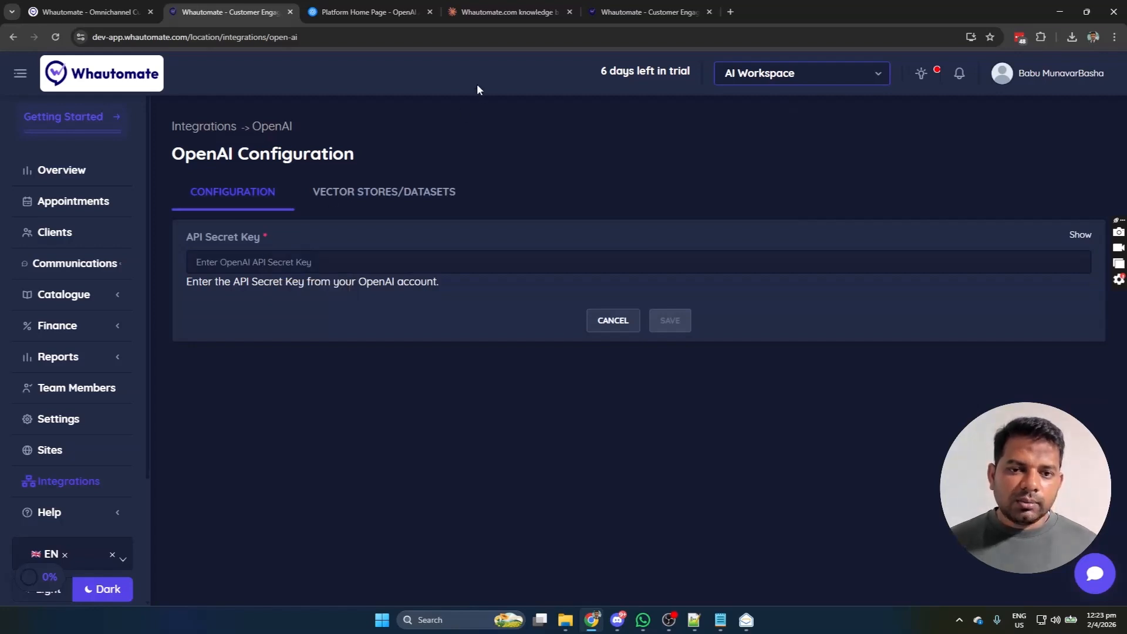
click(332, 12)
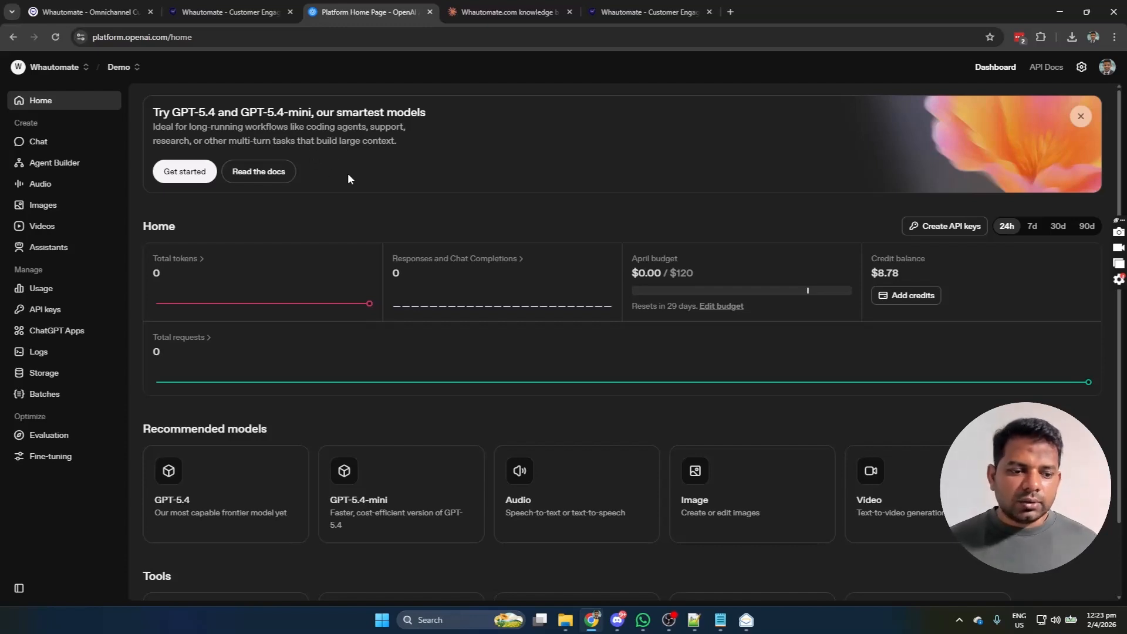
Step: On OpenAI's API keys page, create a secret key named 'Demo' and copy it
click(42, 311)
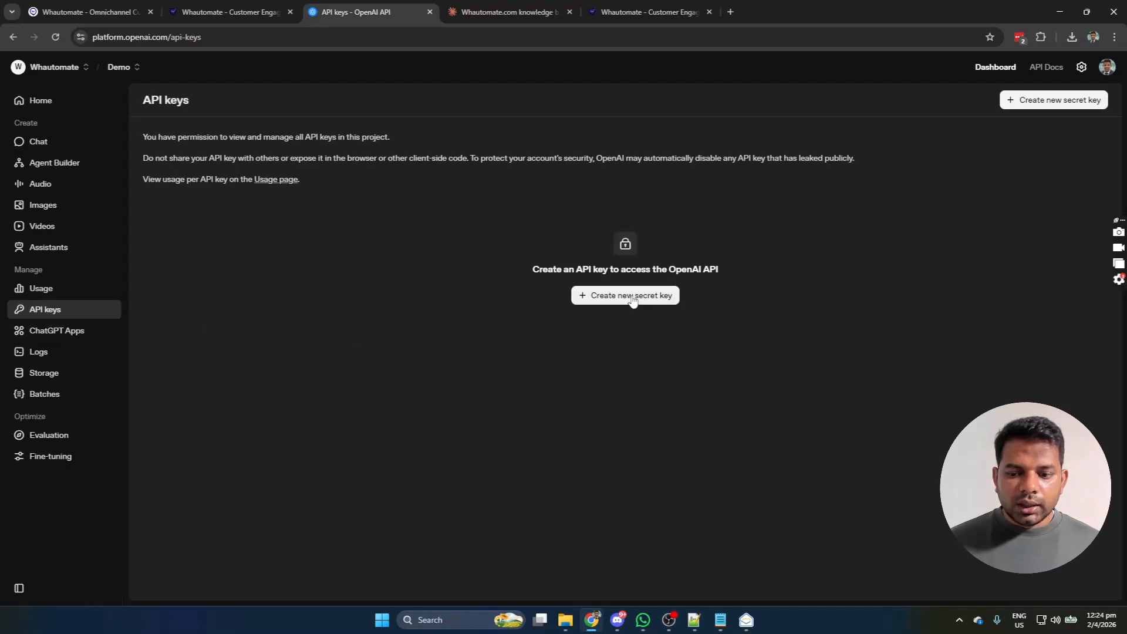
click(633, 301)
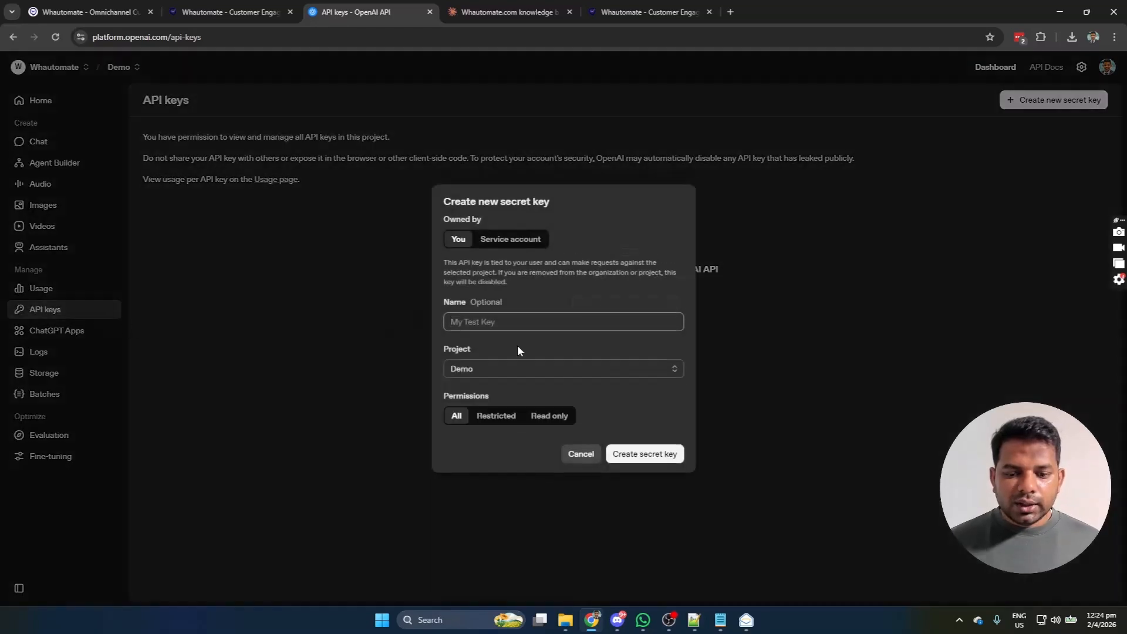
text(Demo)
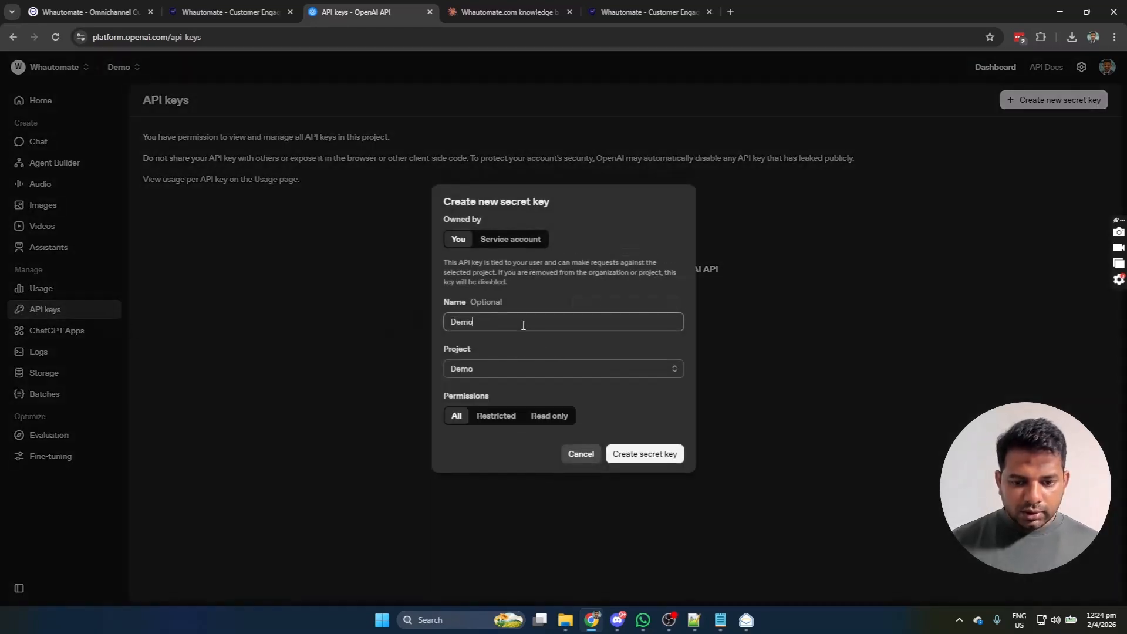
key(Return)
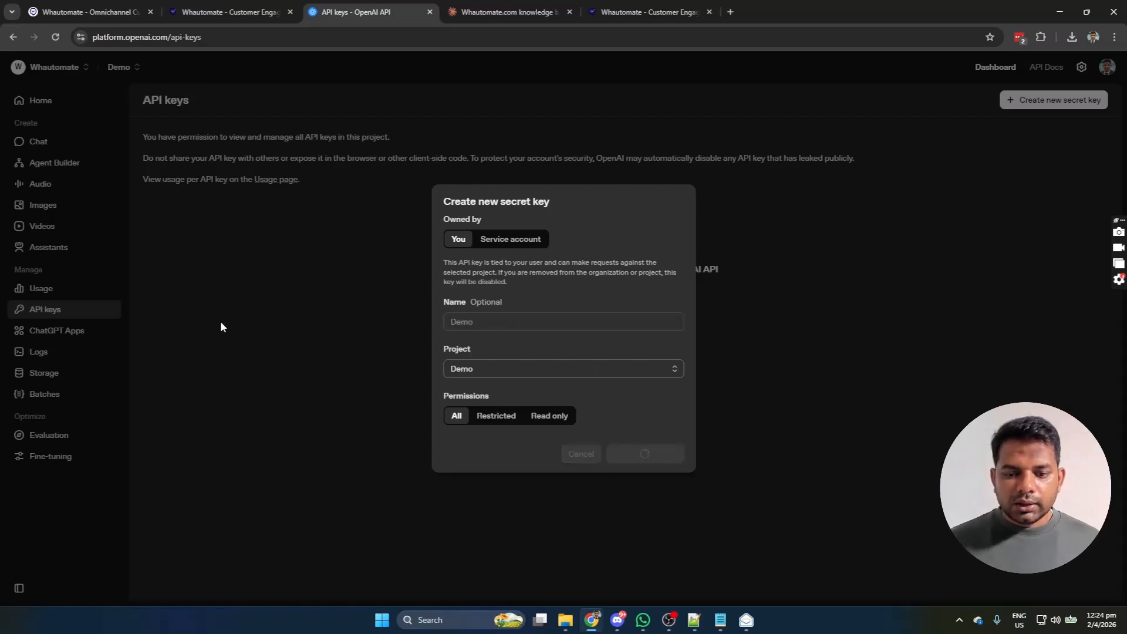
click(654, 339)
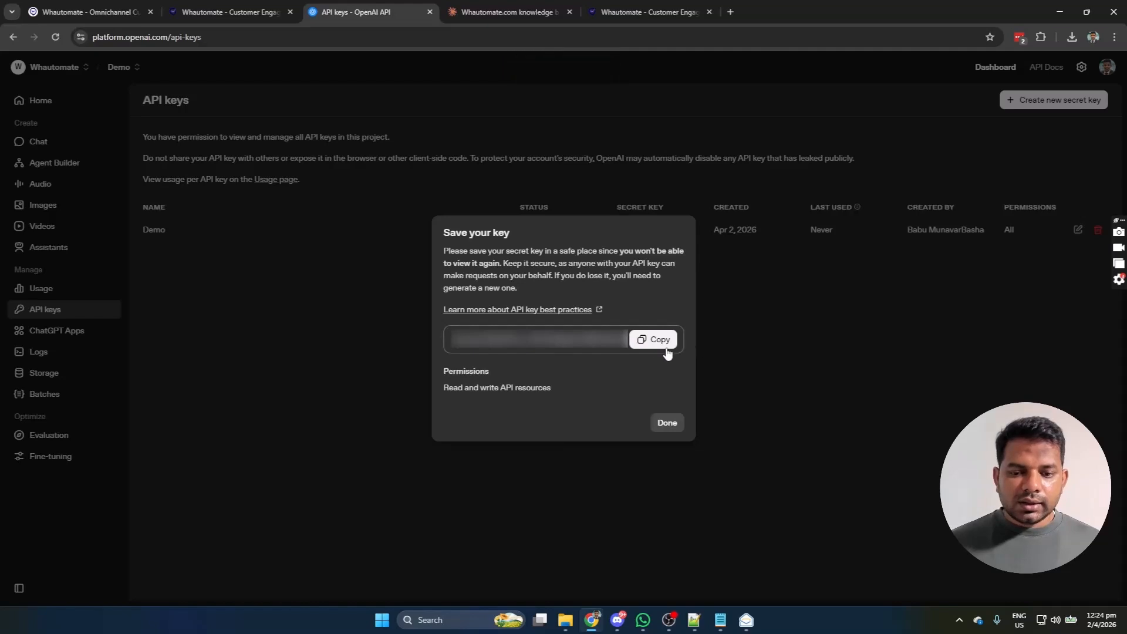
Step: Paste the key into Whautomate's API Secret Key field, save, and reload the page
click(247, 12)
click(374, 265)
key(ctrl+v)
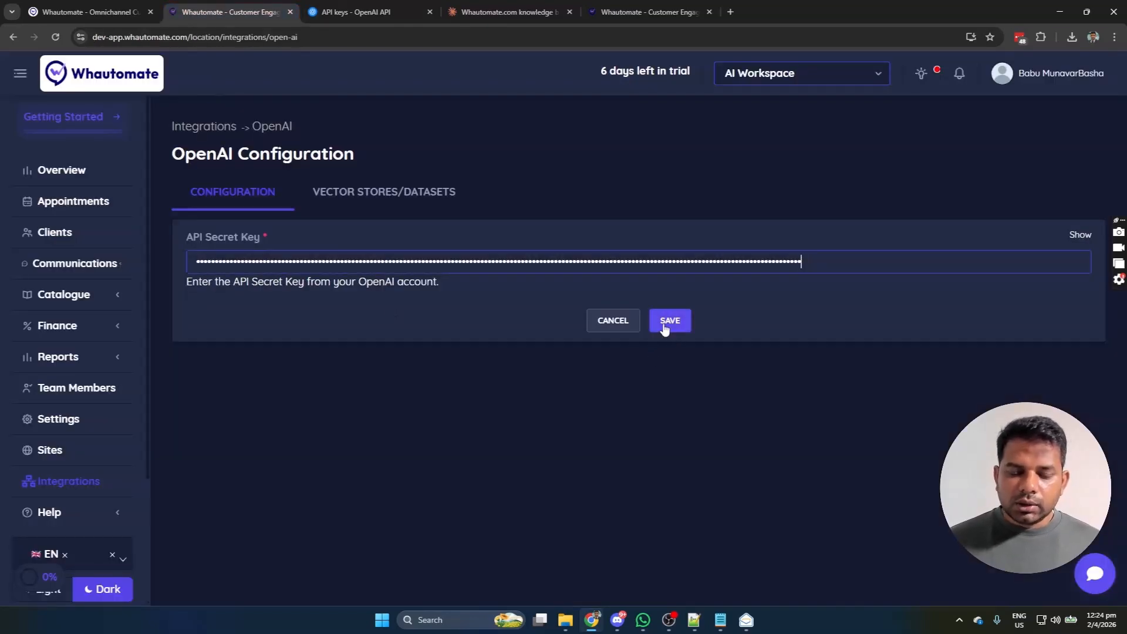
click(665, 326)
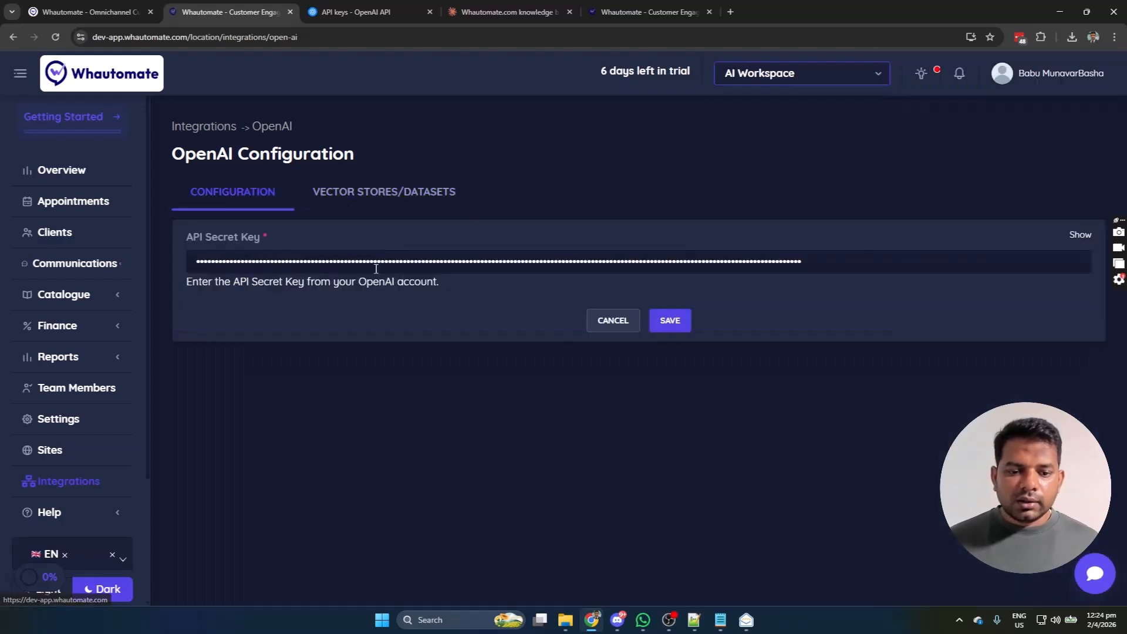
click(55, 36)
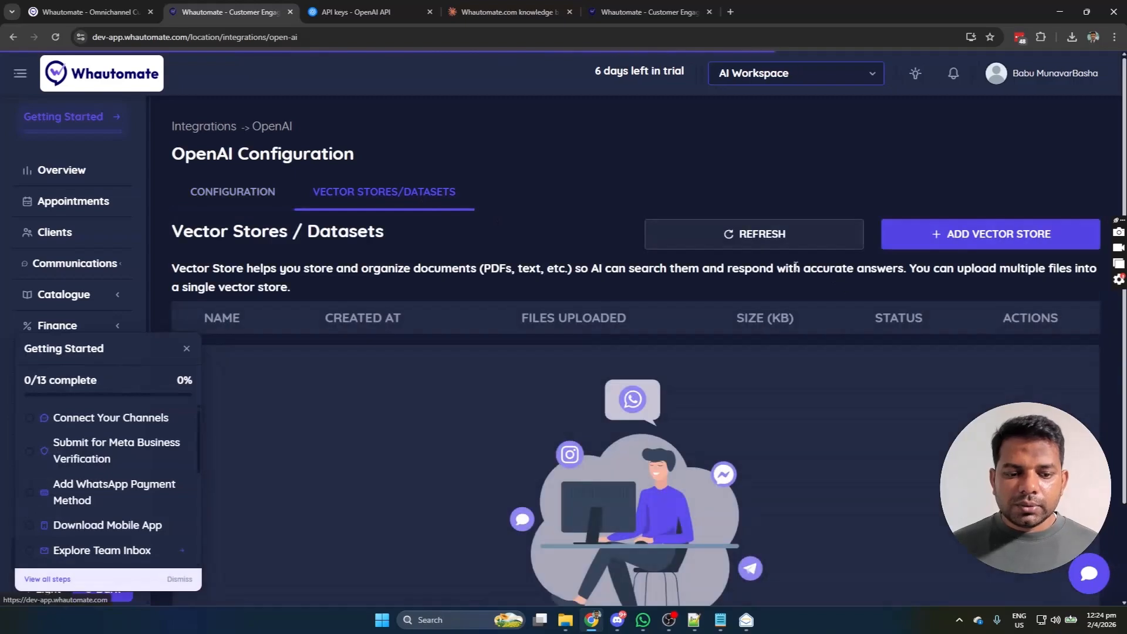
Step: Close Getting Started, review the knowledge-base prompt in ChatGPT and Claude, and bring up the text file
click(187, 349)
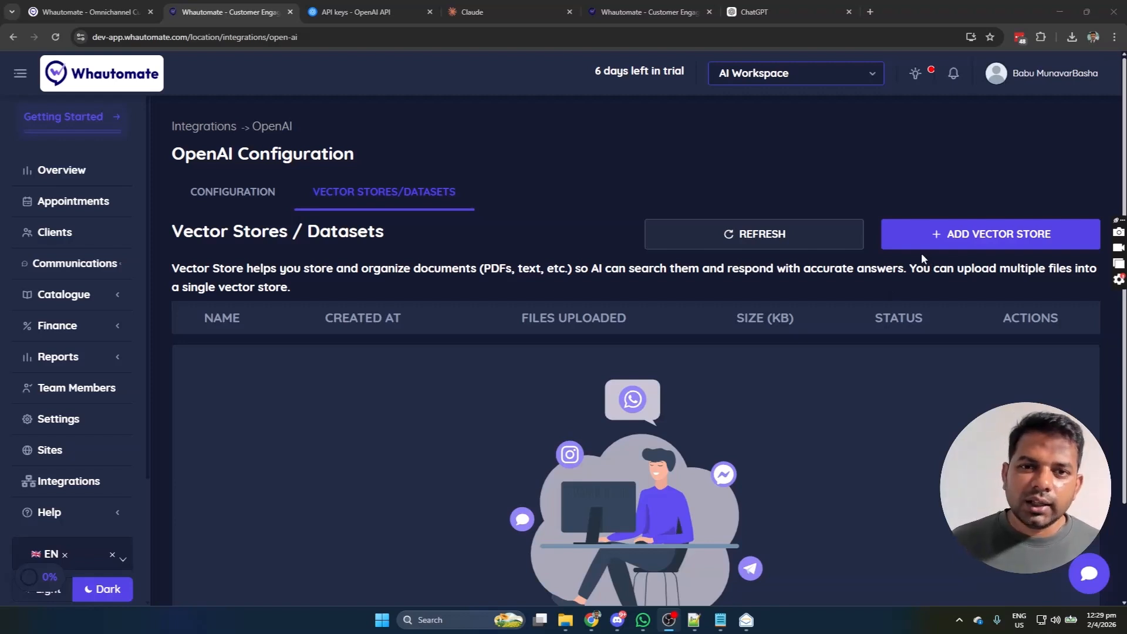
click(756, 13)
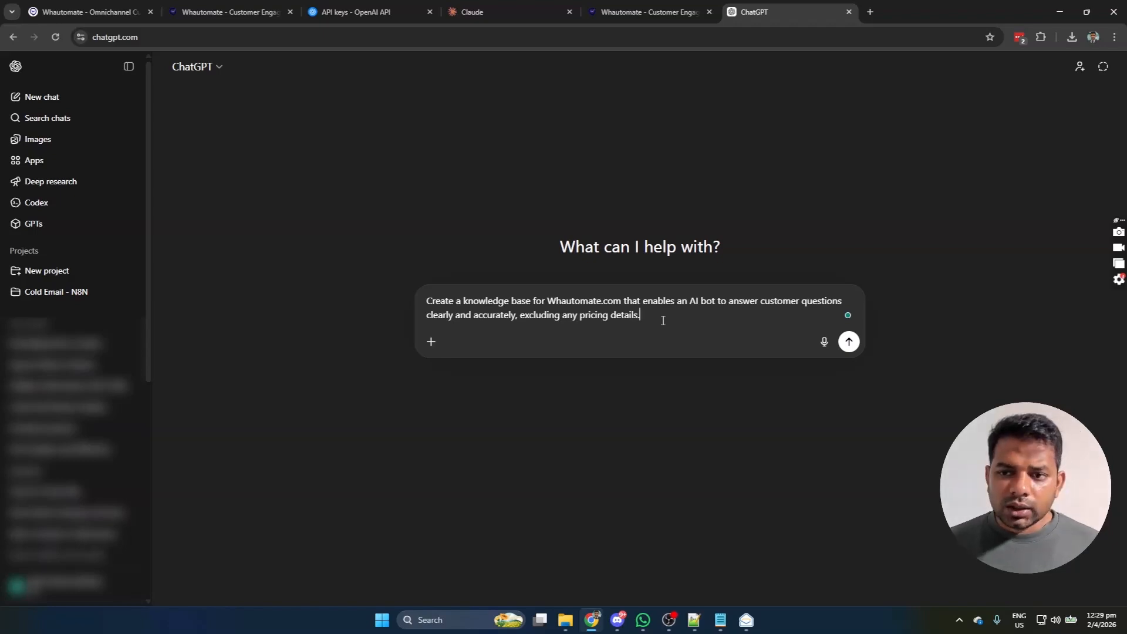
click(505, 11)
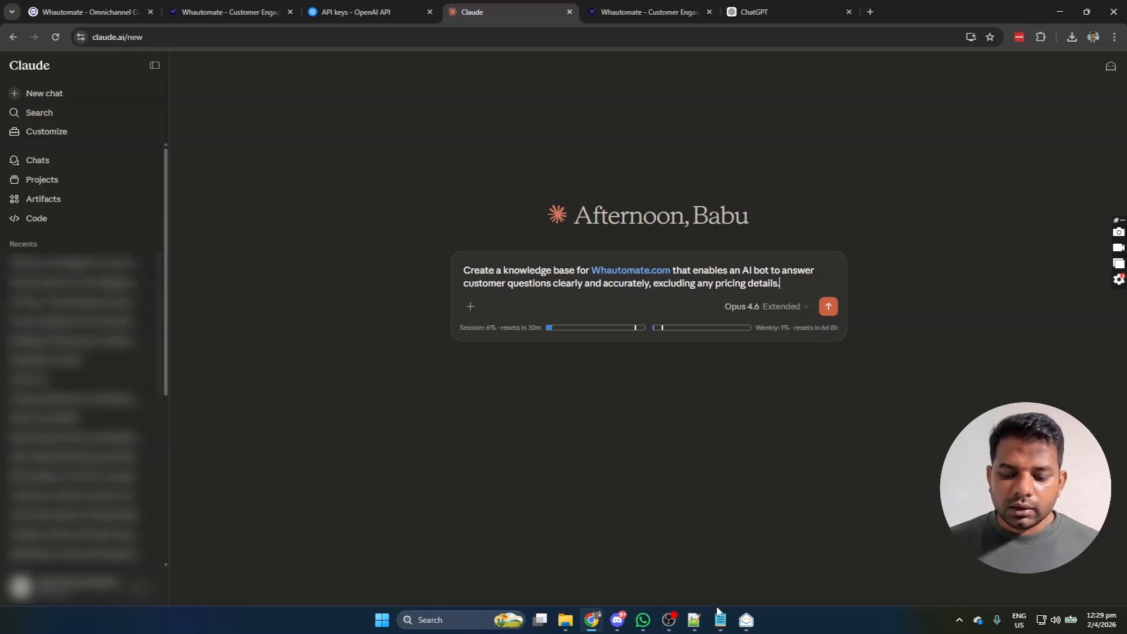
click(695, 620)
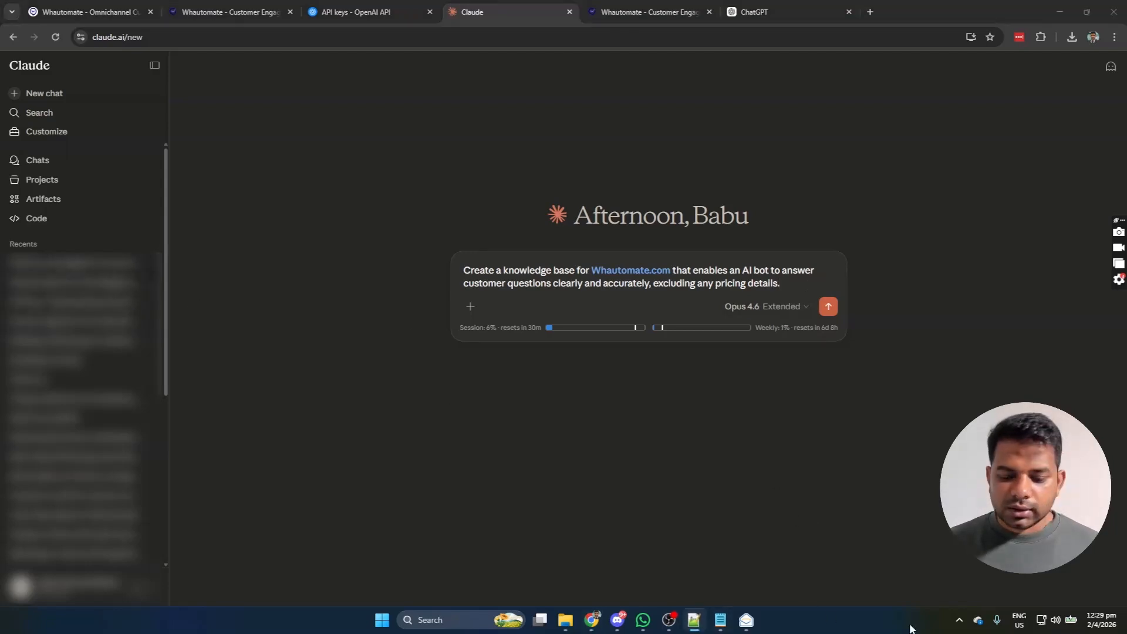
click(720, 620)
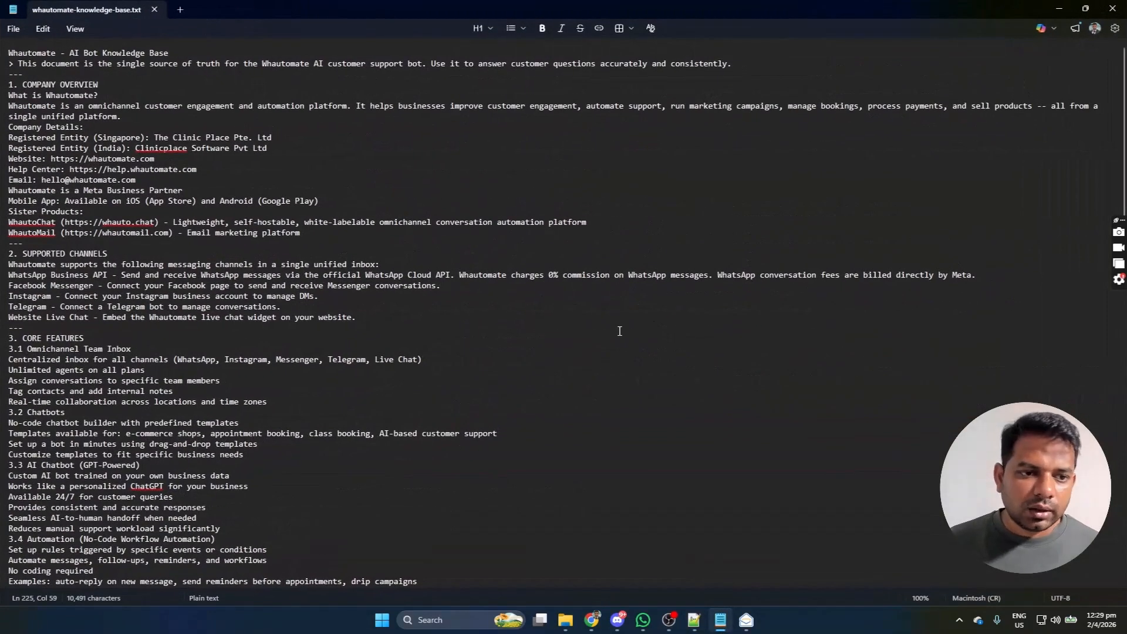
Step: Scroll whautomate-knowledge-base.txt to its useful-links section, then minimise Notepad
scroll(611, 264, down, 3)
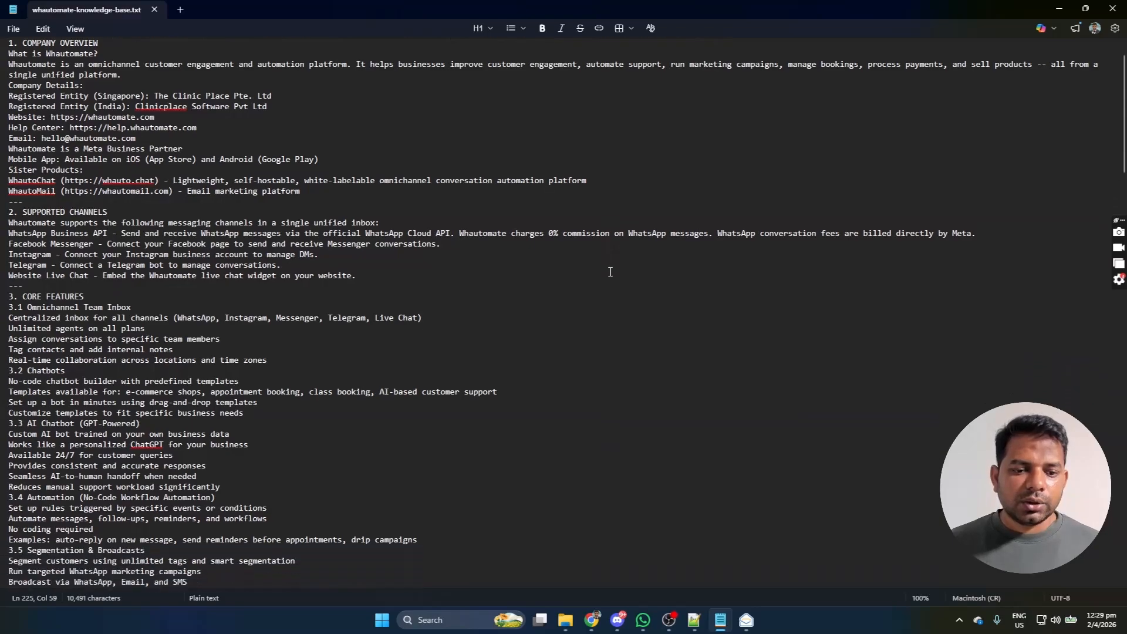
scroll(609, 270, down, 4)
scroll(605, 274, down, 20)
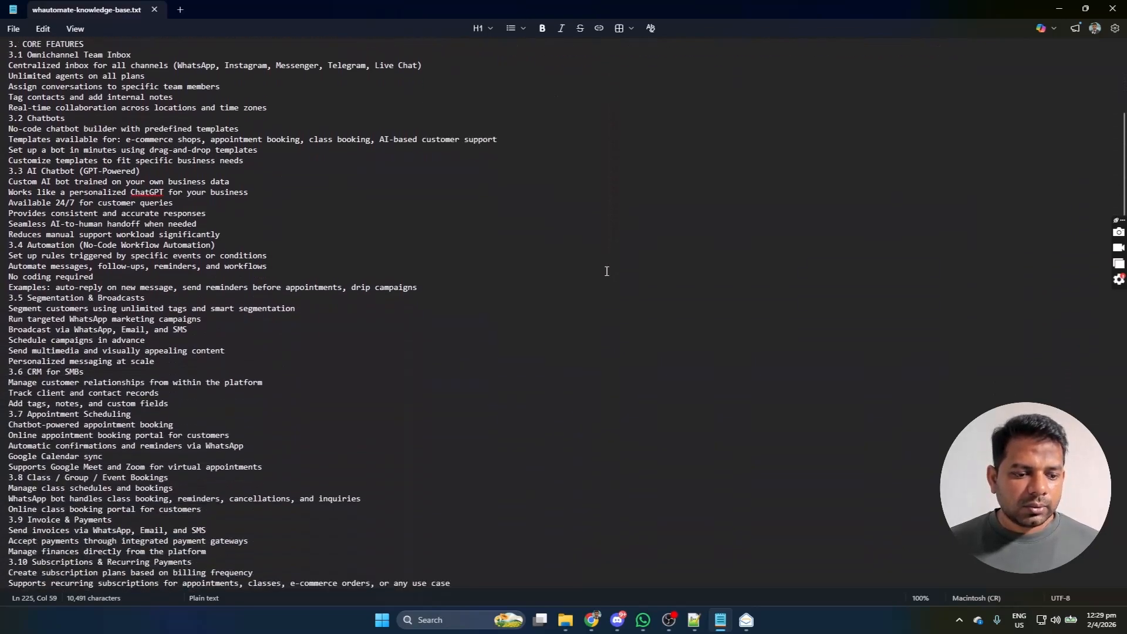
click(1060, 9)
Step: From the vector stores page, add and save a store named 'Whautomate Knowledge'
click(236, 11)
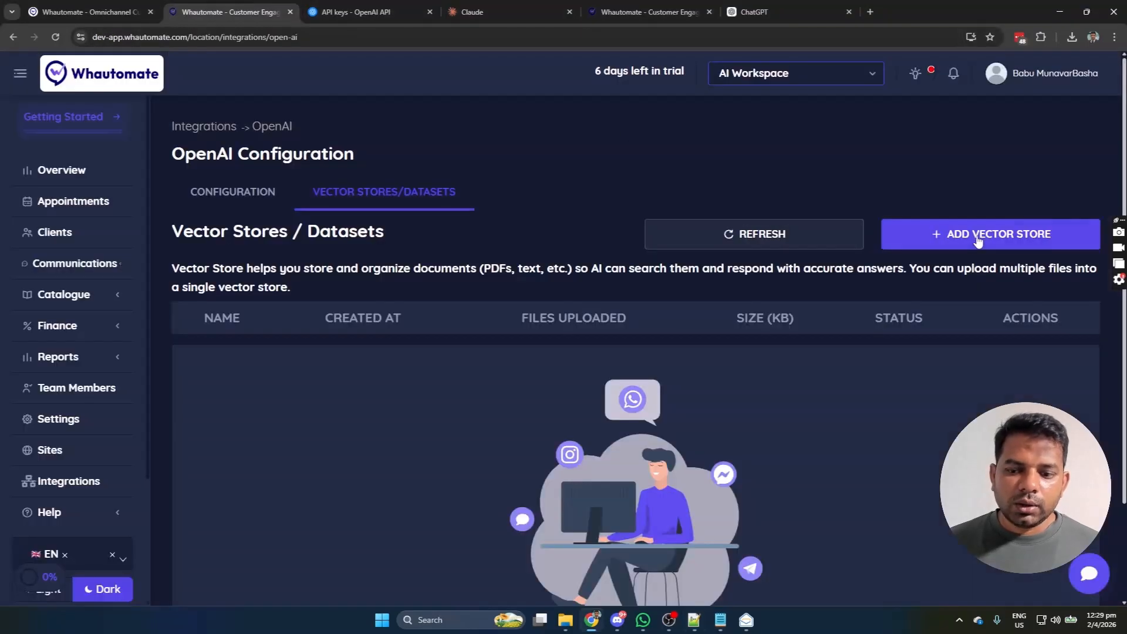
click(1025, 234)
text(Whautomate Knw)
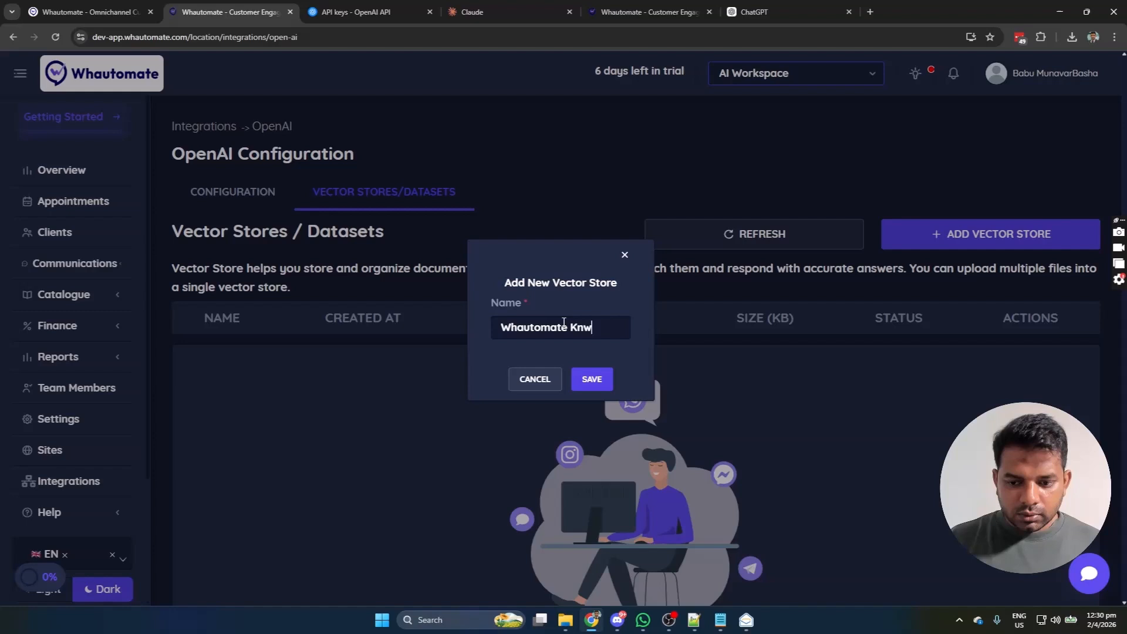
key(BackSpace)
text(owledge)
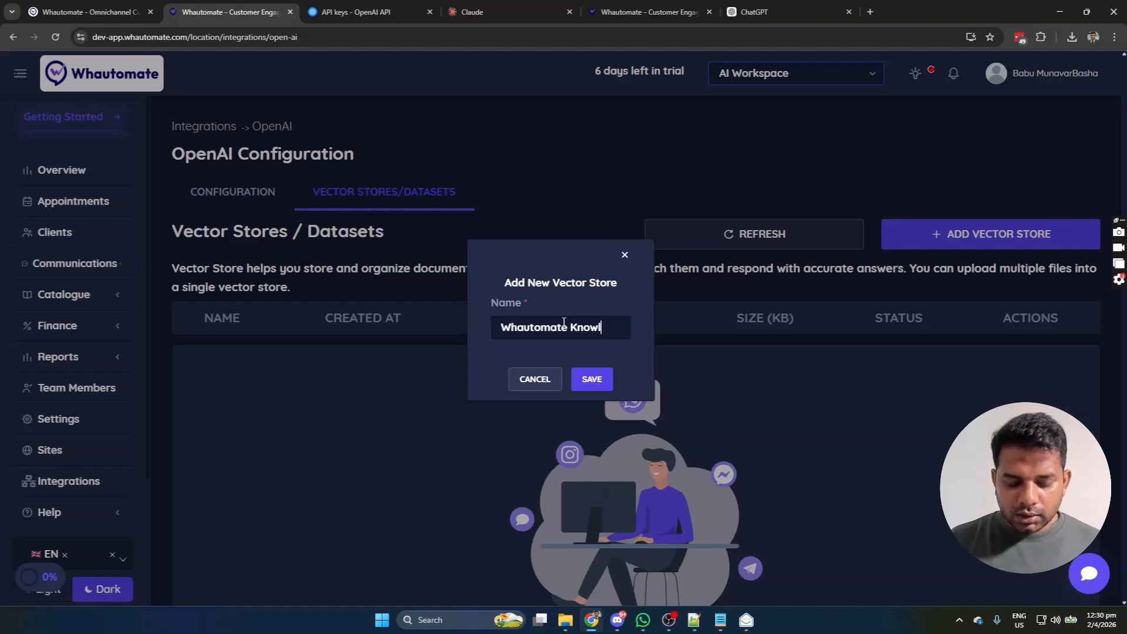
click(589, 381)
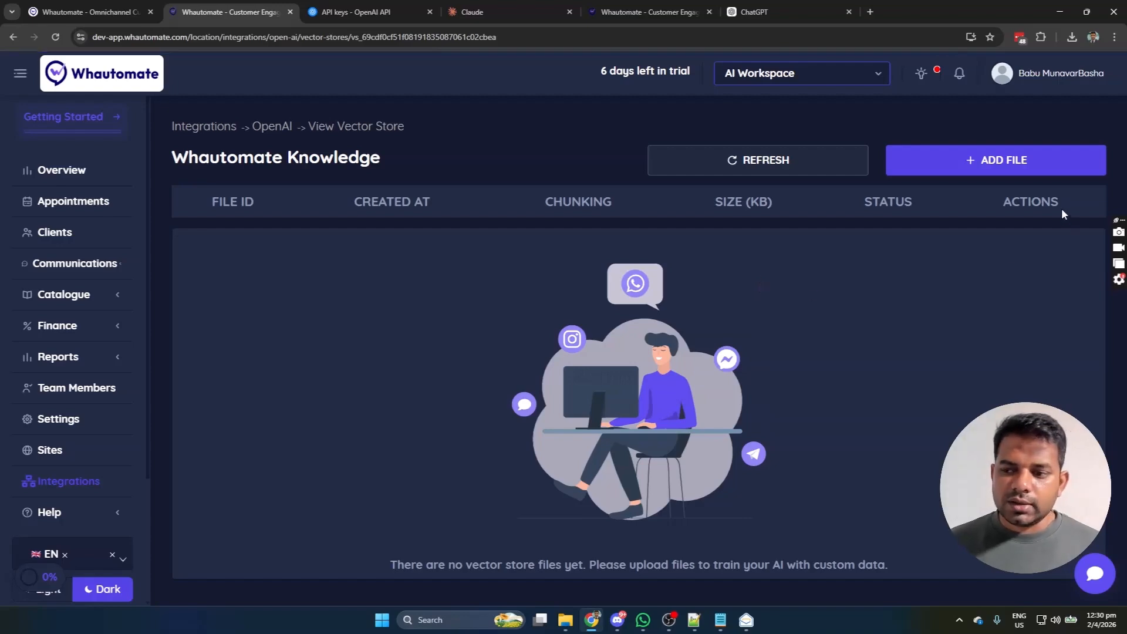
Step: Attach whautomate-knowledge-base.txt to the Whautomate Knowledge store, then return to the OpenAI page
click(1043, 164)
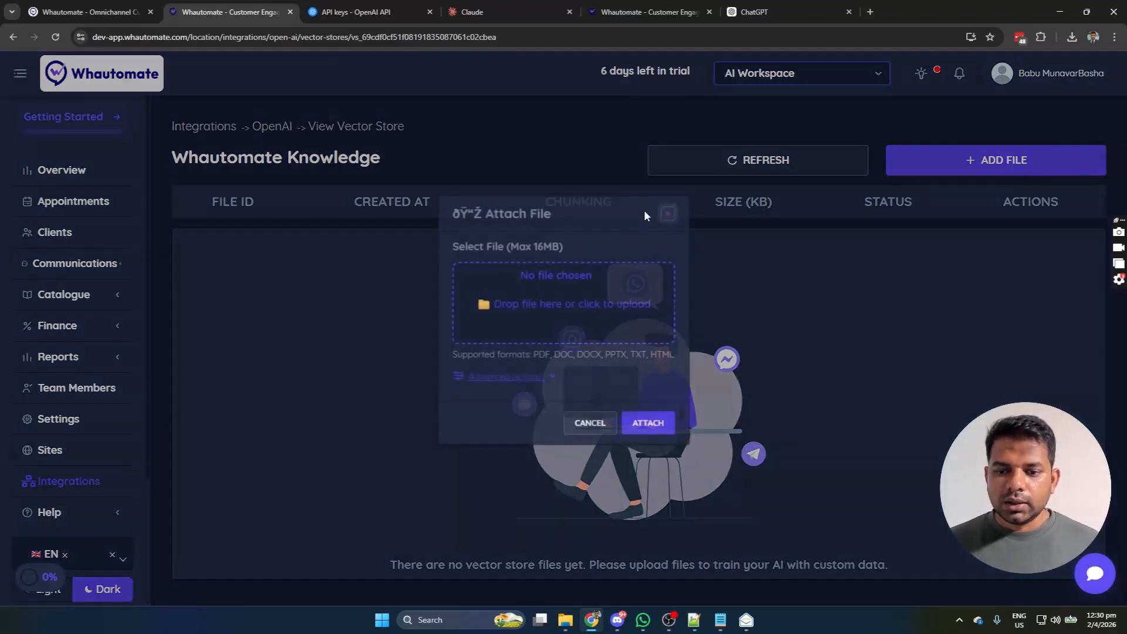
click(561, 276)
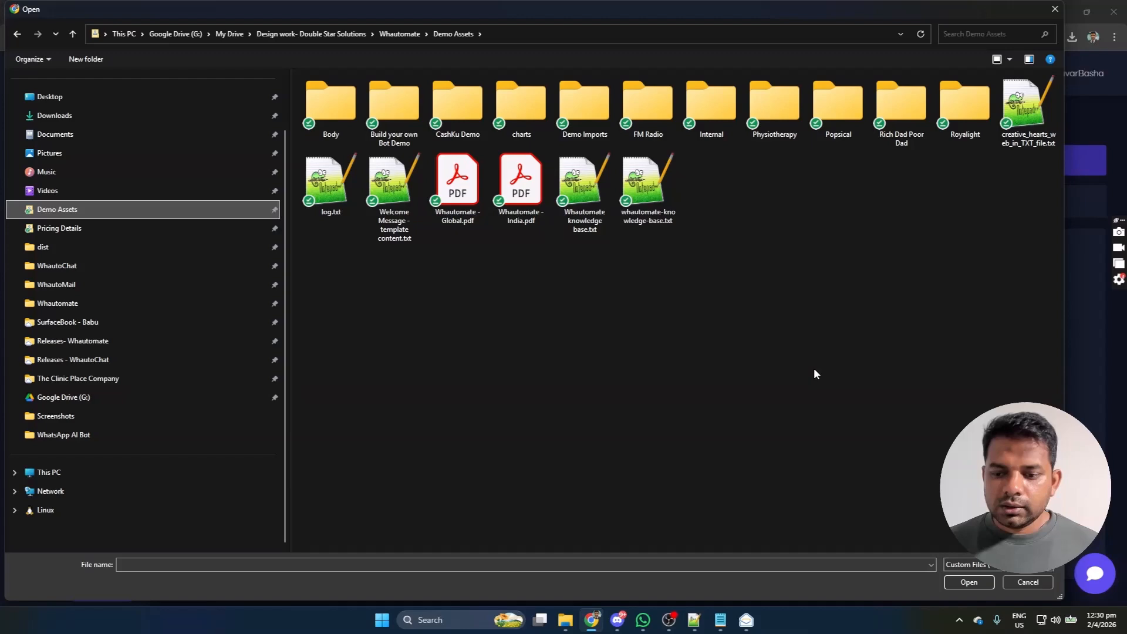
click(648, 206)
click(956, 583)
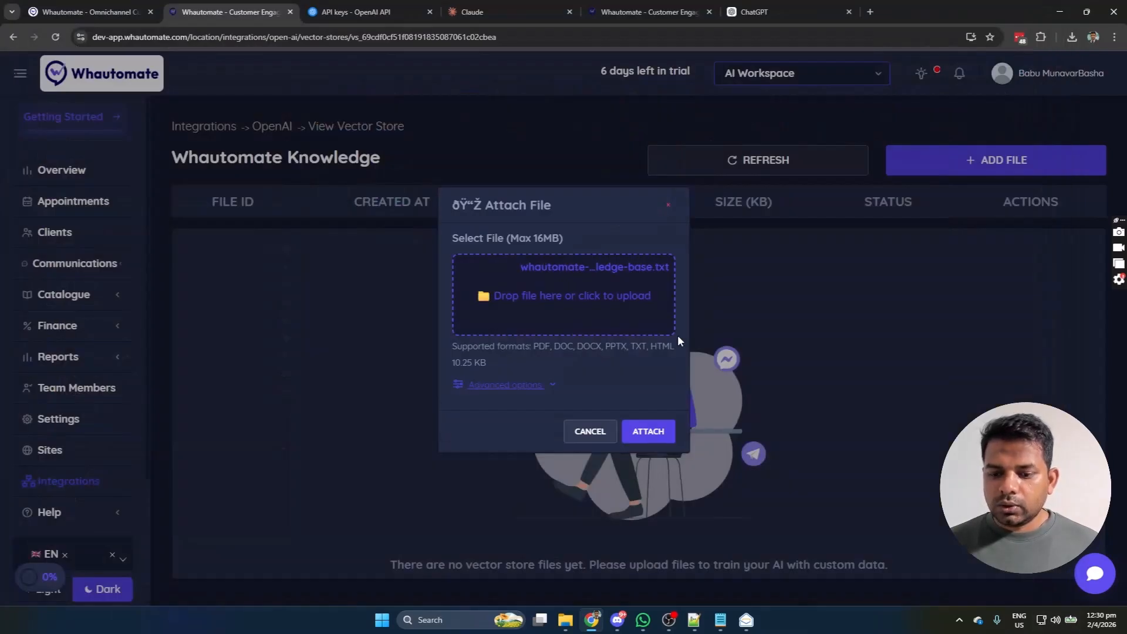
click(646, 435)
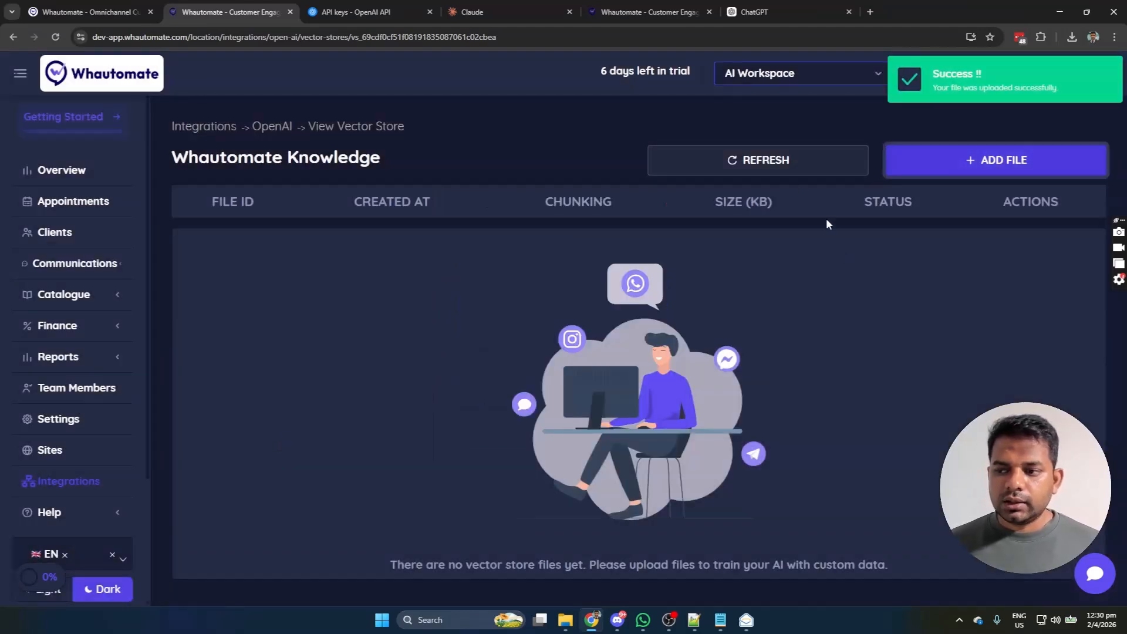
click(261, 126)
Step: Open the Whautomate Knowledge store and preview its uploaded knowledge file's text
click(394, 202)
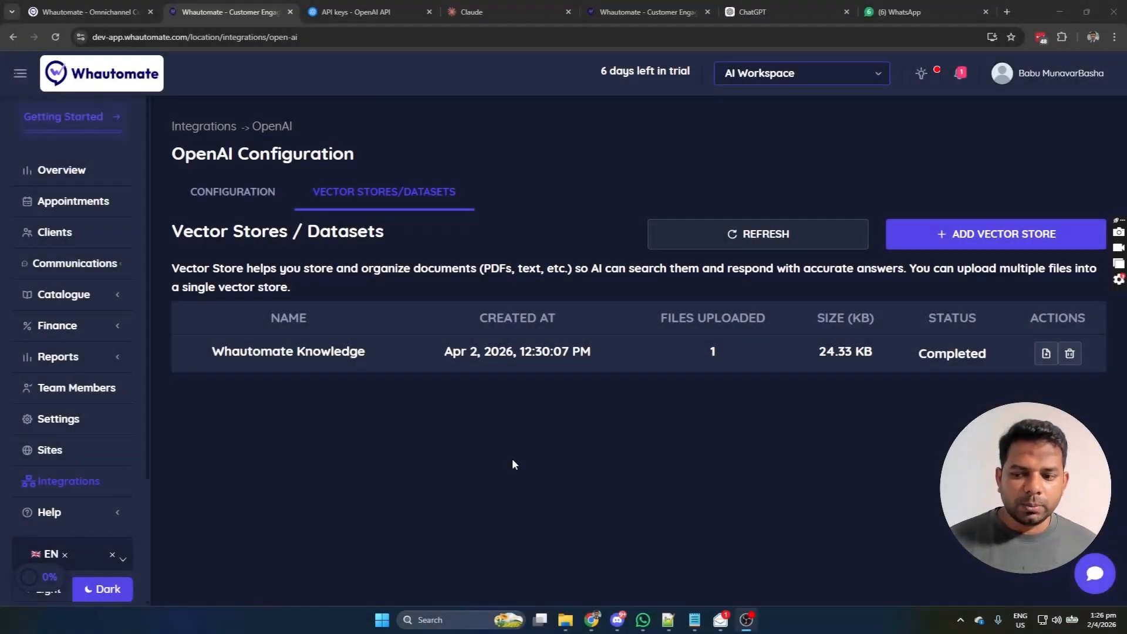
click(666, 183)
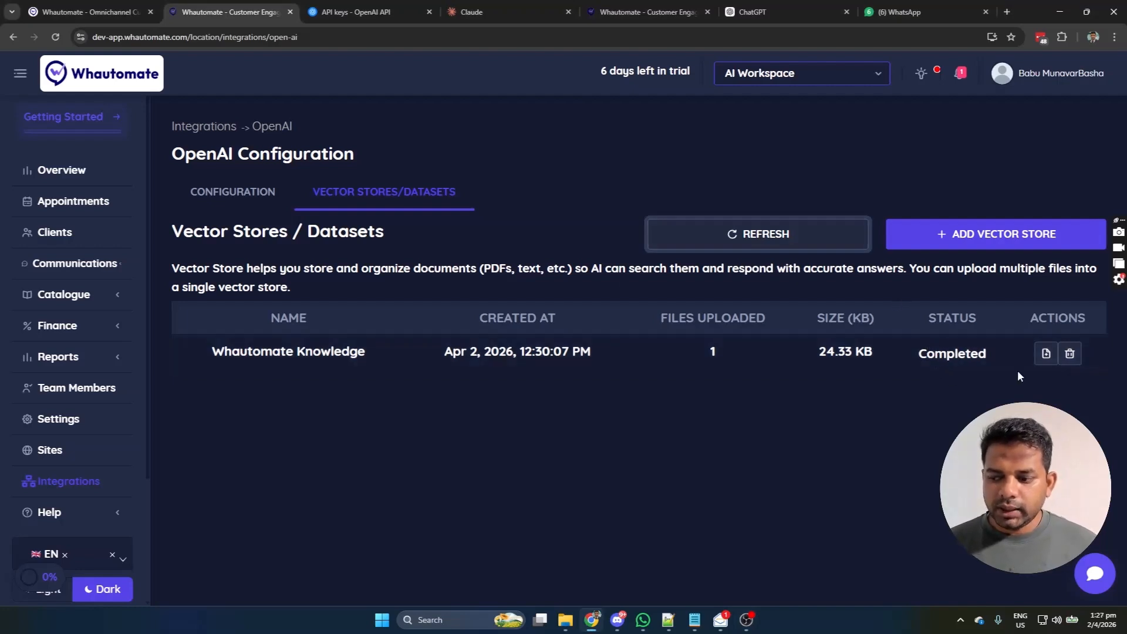
click(1045, 353)
click(1043, 241)
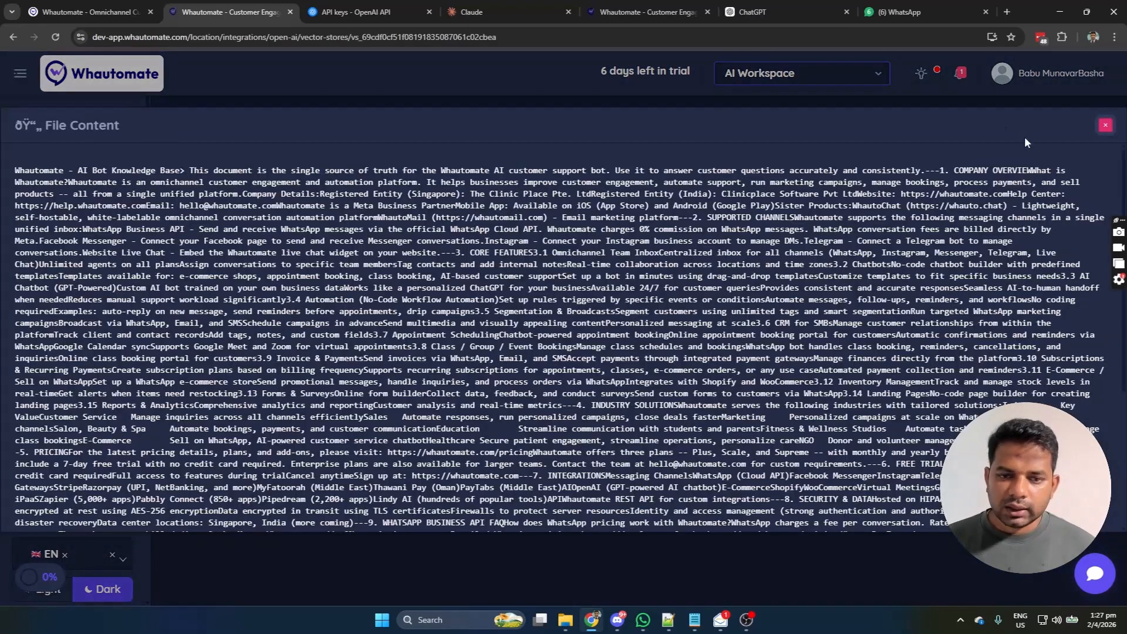
click(1105, 125)
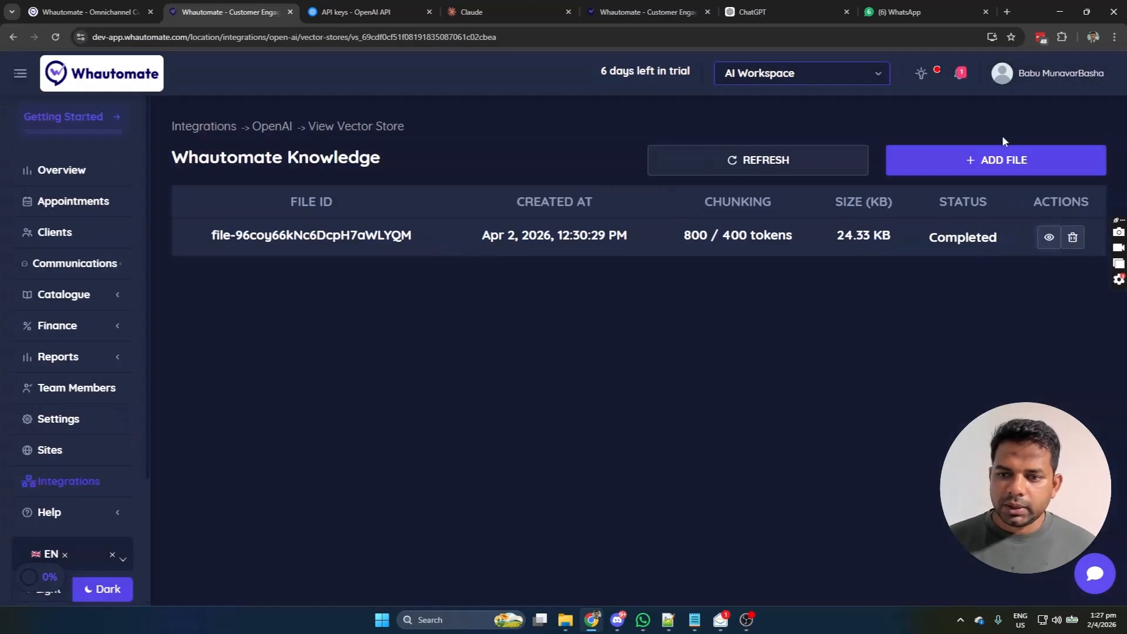
Step: Go to the WhatsApp automation rules and begin a new rule to reach the template gallery
click(91, 272)
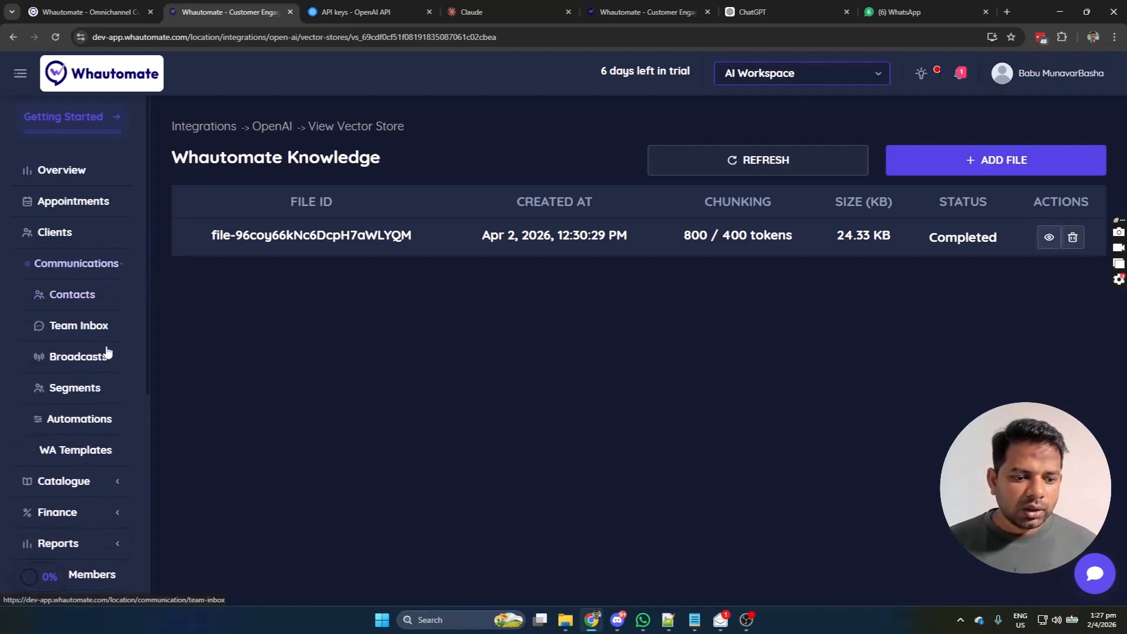
click(73, 419)
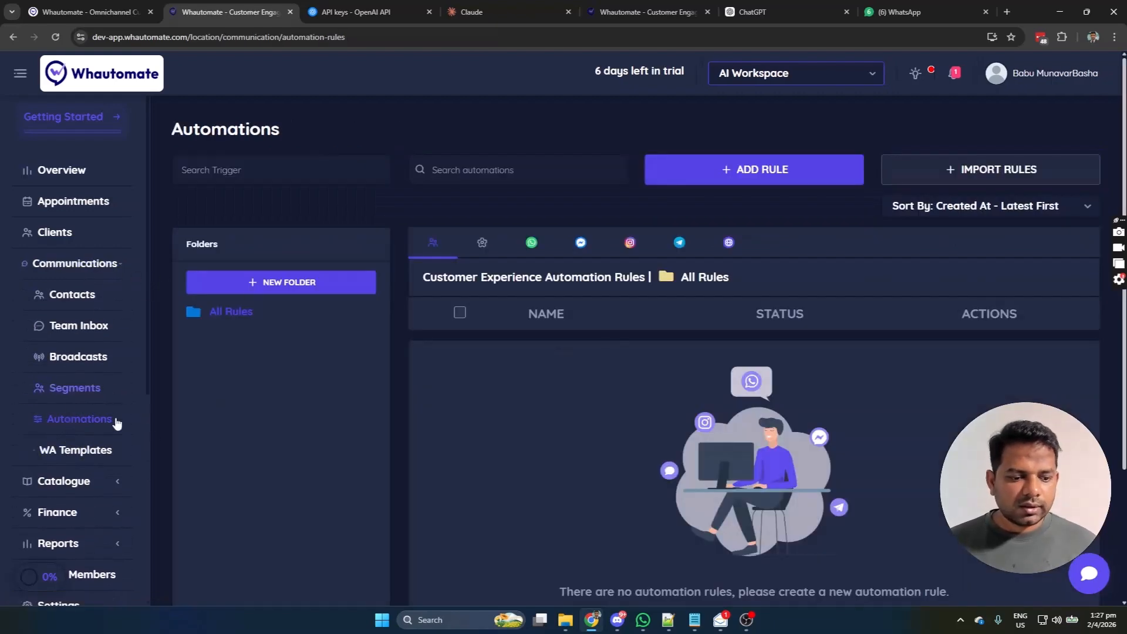
click(529, 250)
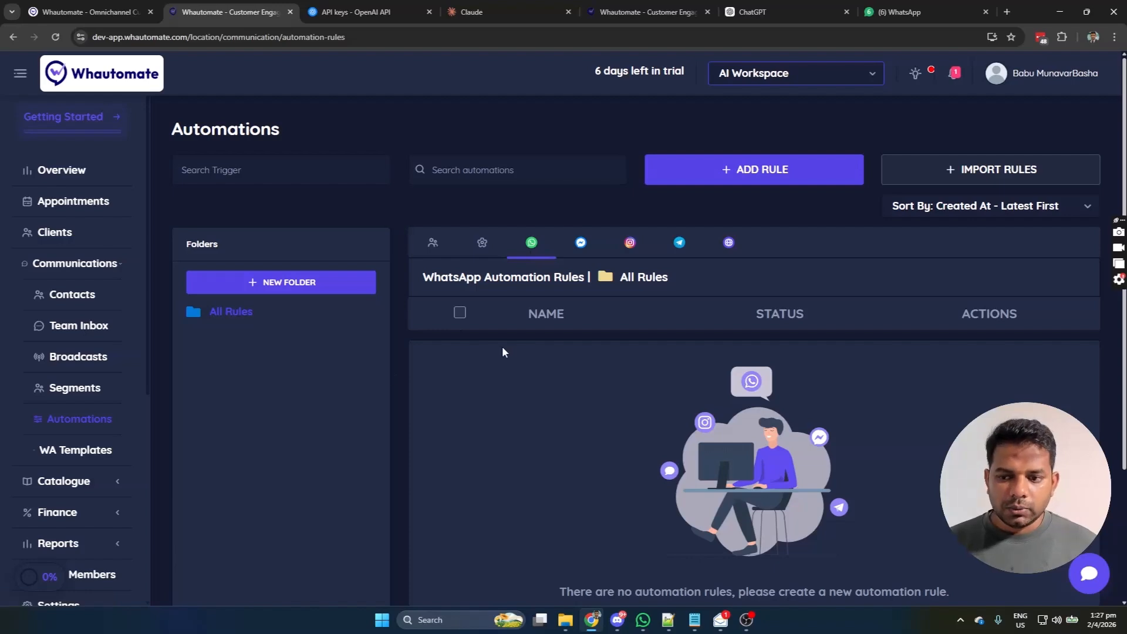
click(810, 171)
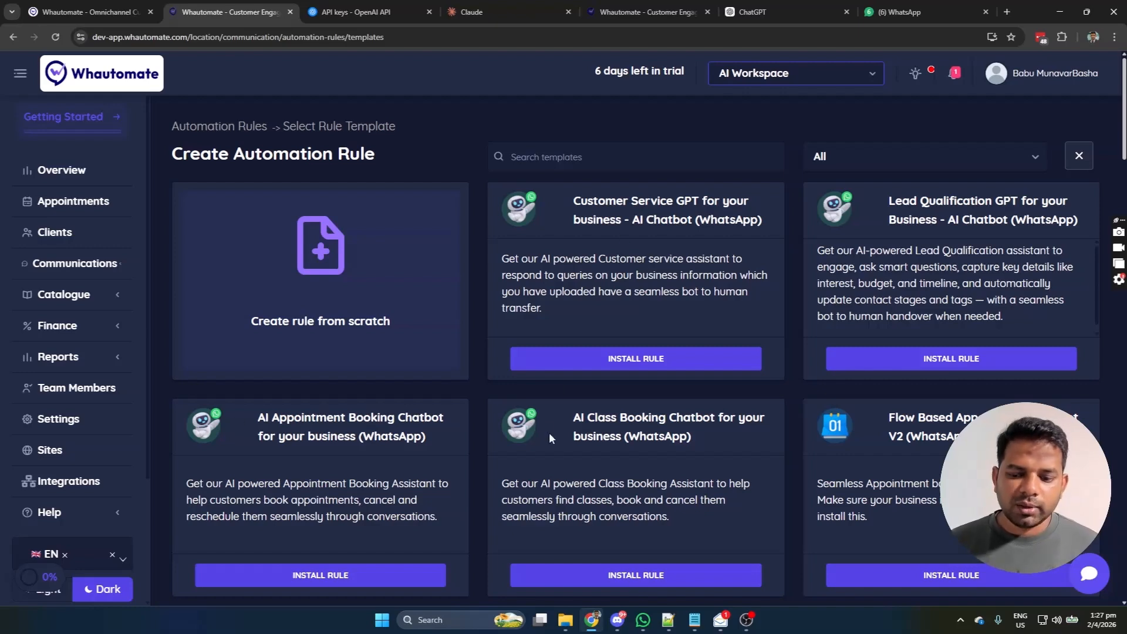
Step: Install the Customer Service GPT template and open its Custom-training-ai-bot rule
scroll(758, 462, down, 3)
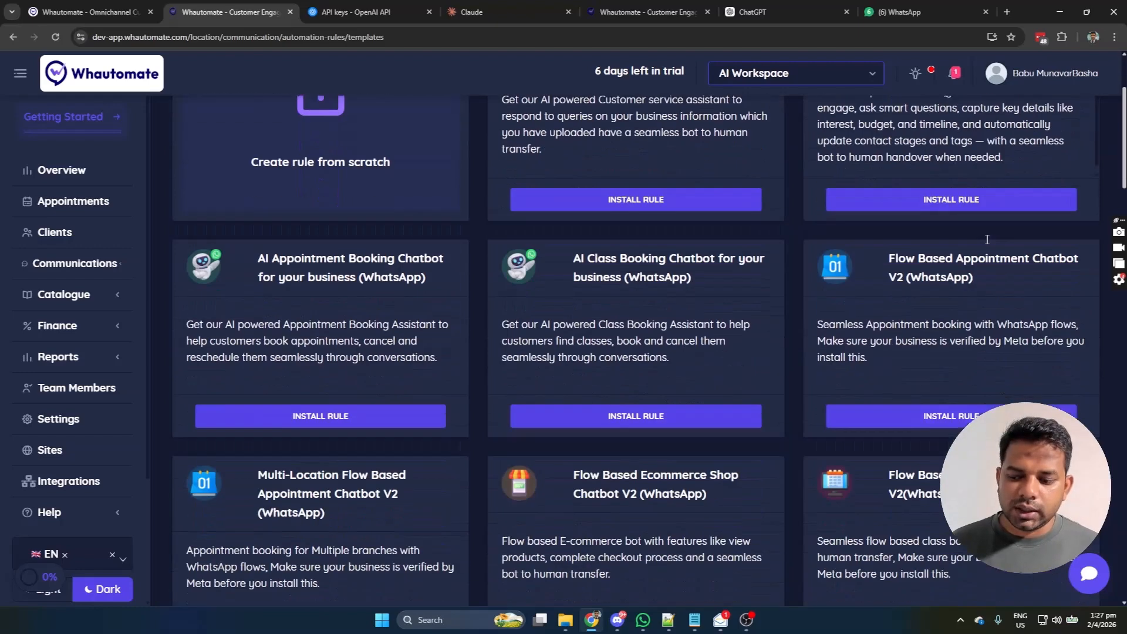
scroll(757, 462, down, 2)
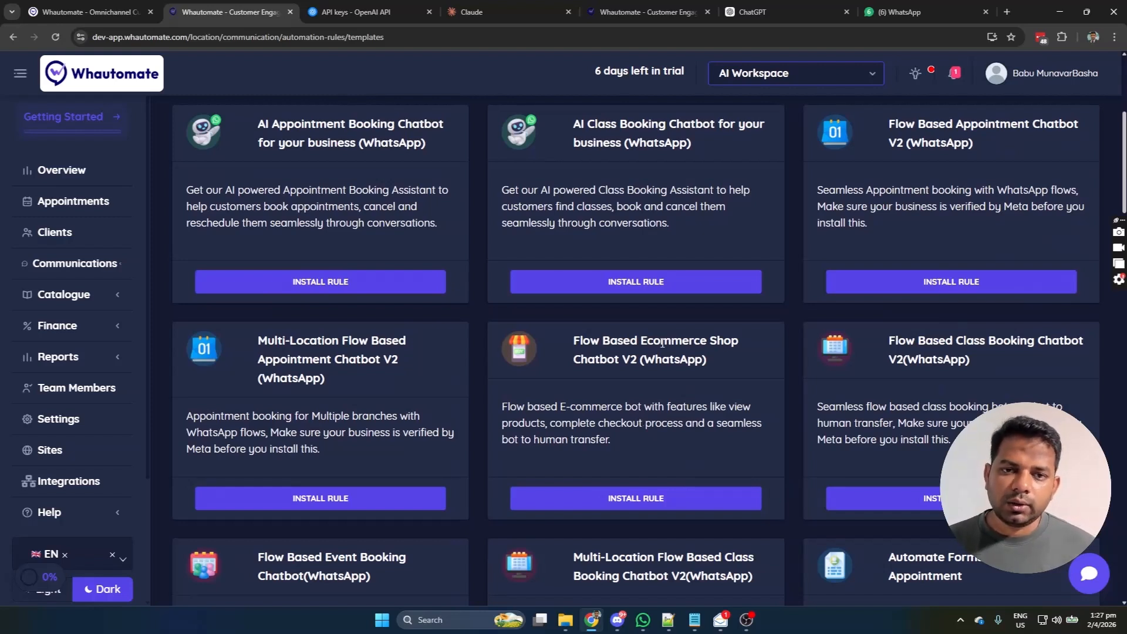
scroll(662, 343, up, 4)
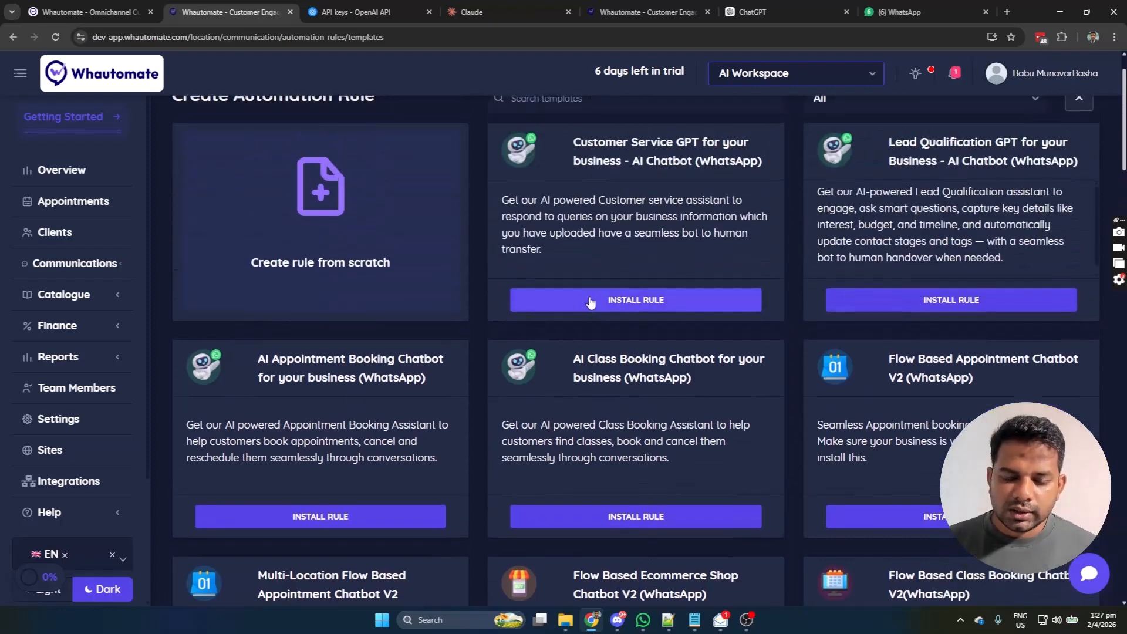
click(591, 301)
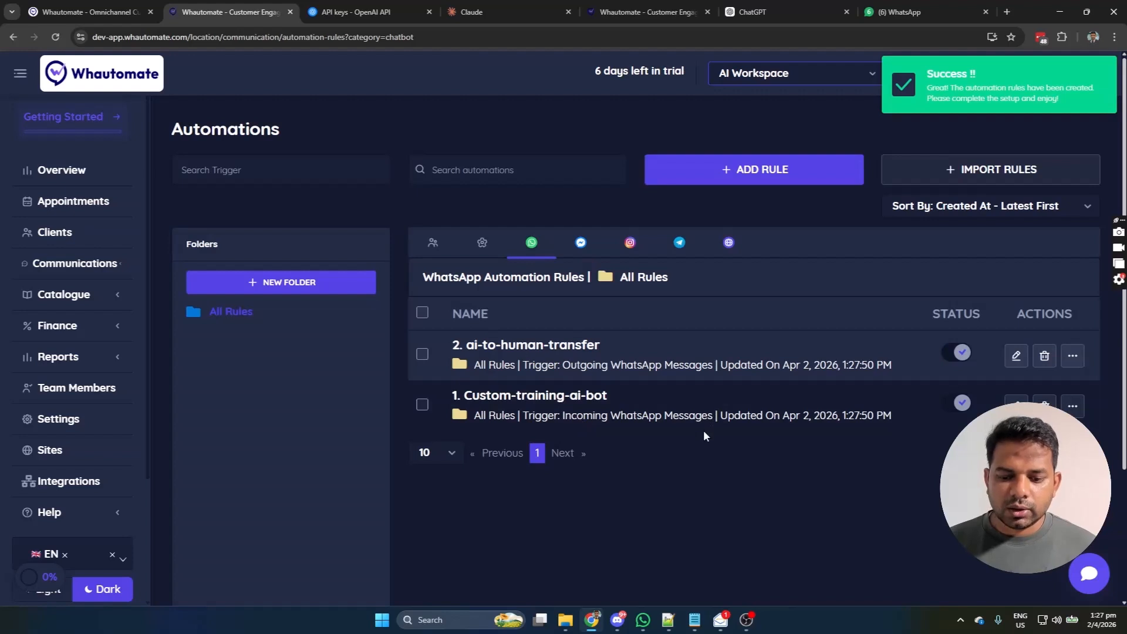
click(596, 399)
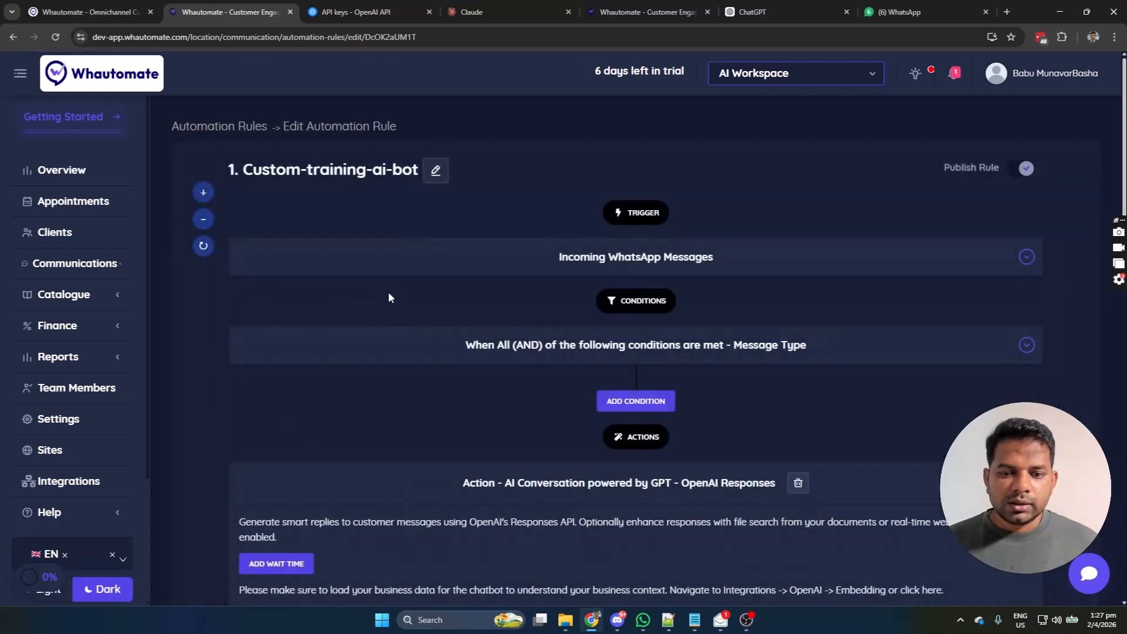
click(429, 270)
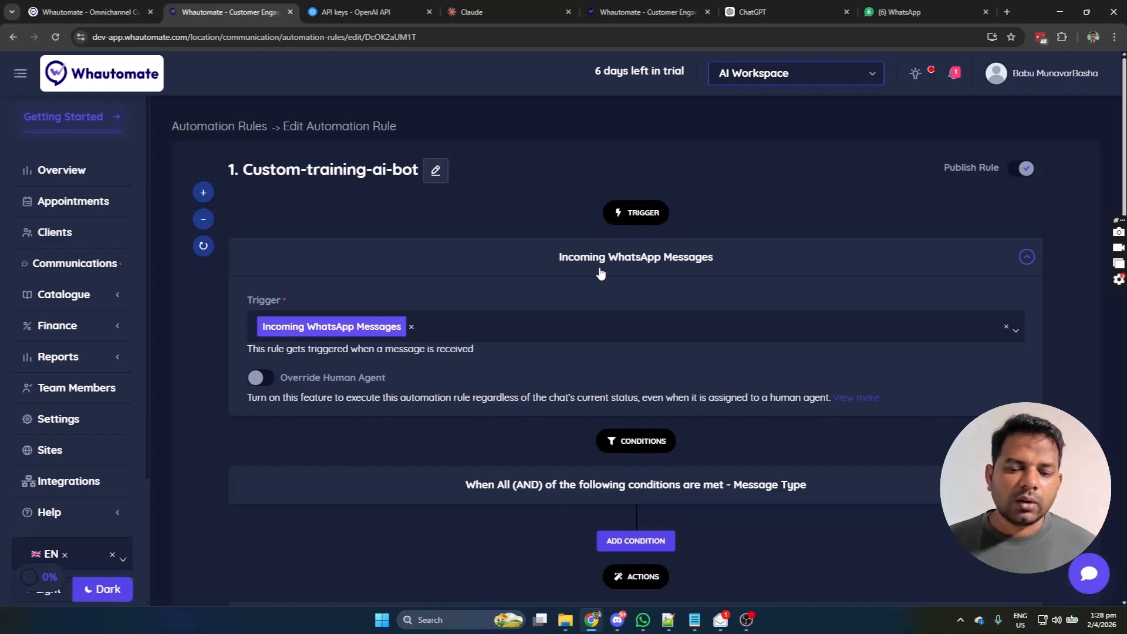
scroll(468, 374, down, 2)
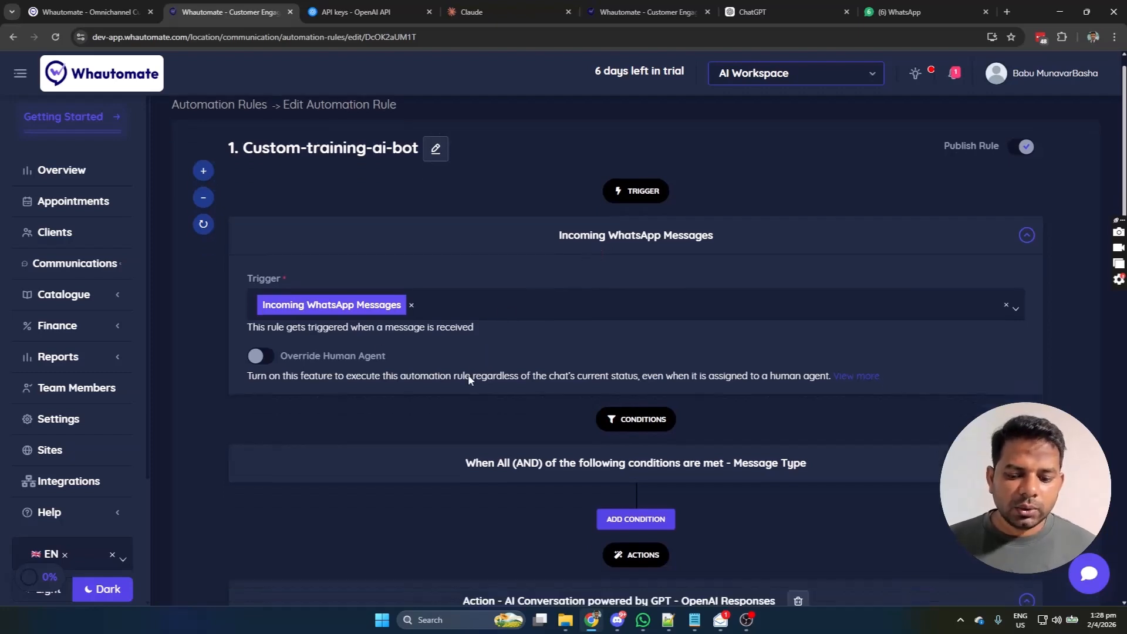
scroll(486, 372, down, 1)
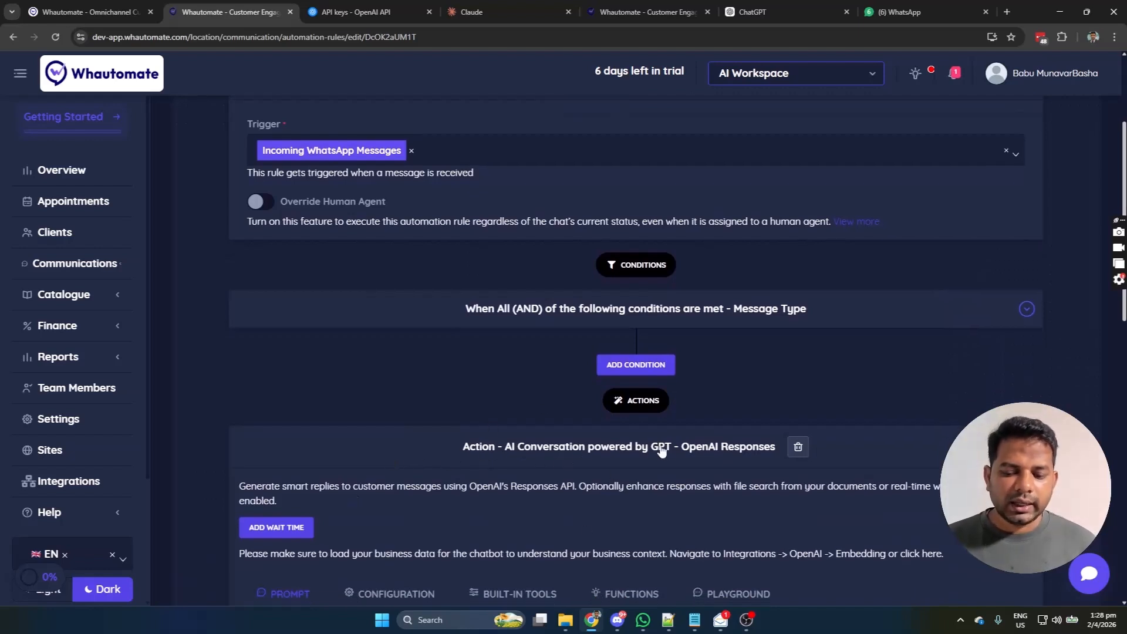
scroll(615, 444, down, 2)
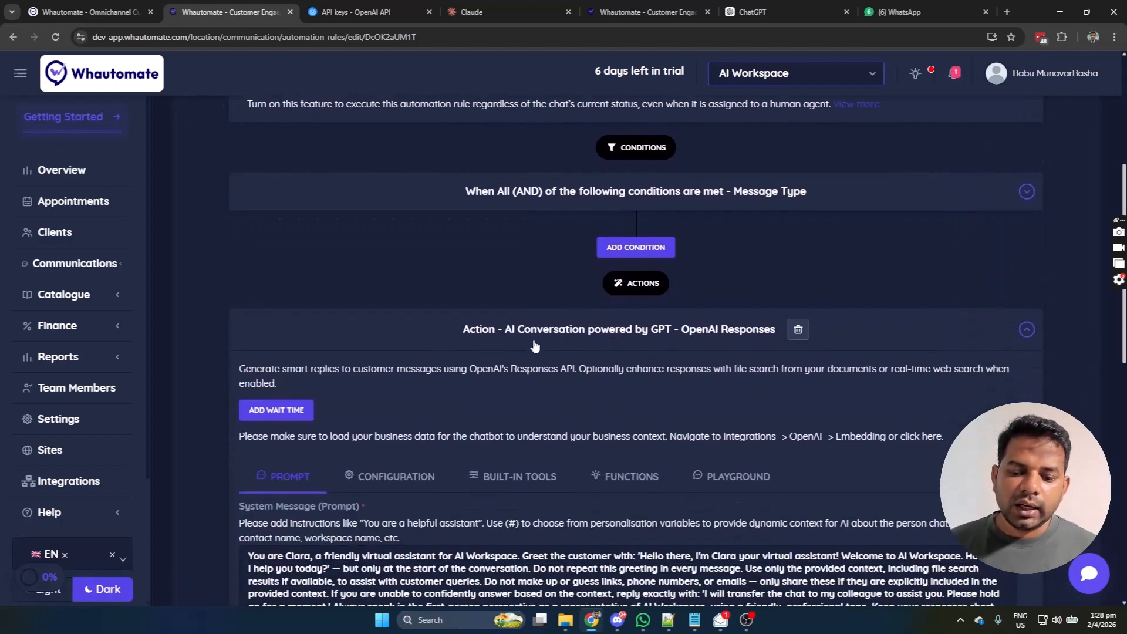
scroll(658, 351, down, 5)
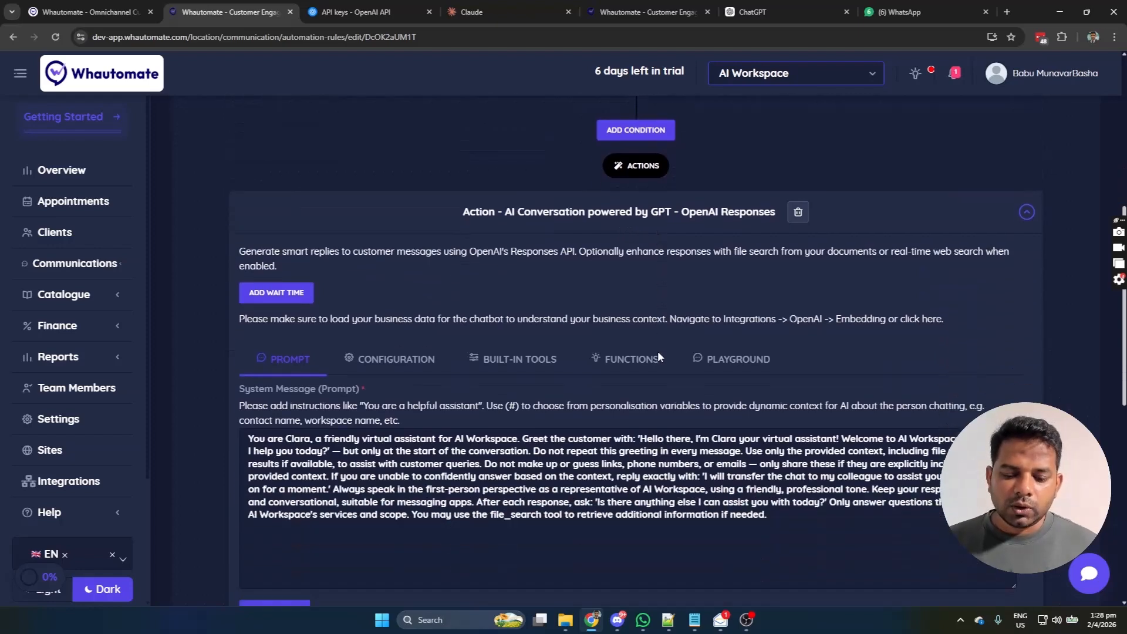
scroll(648, 406, down, 5)
click(639, 435)
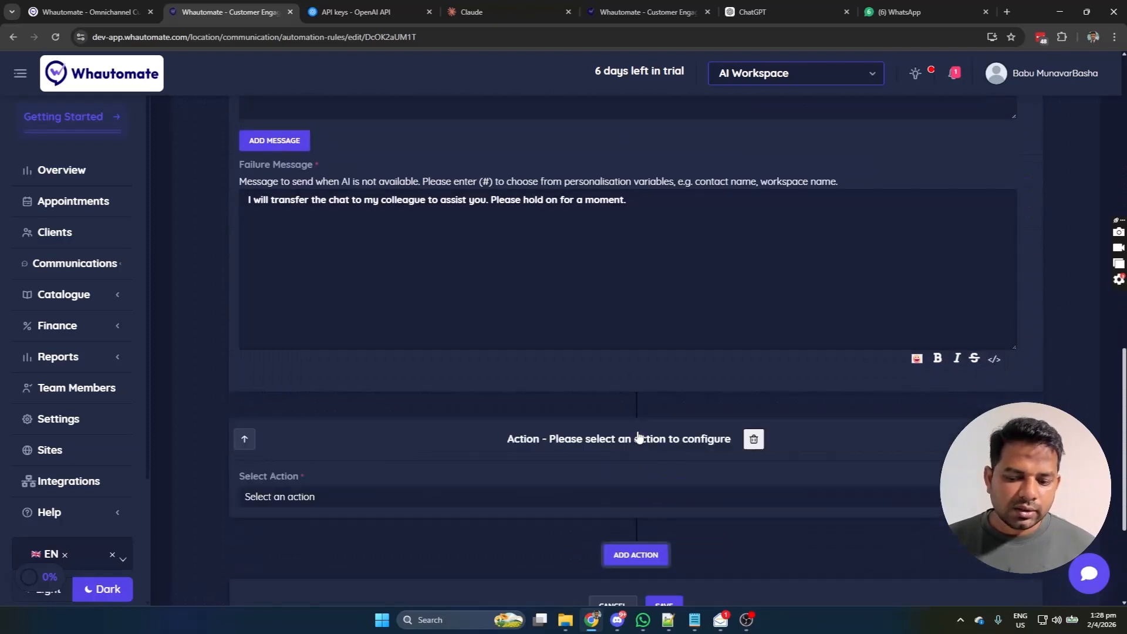
click(513, 500)
scroll(424, 507, down, 1)
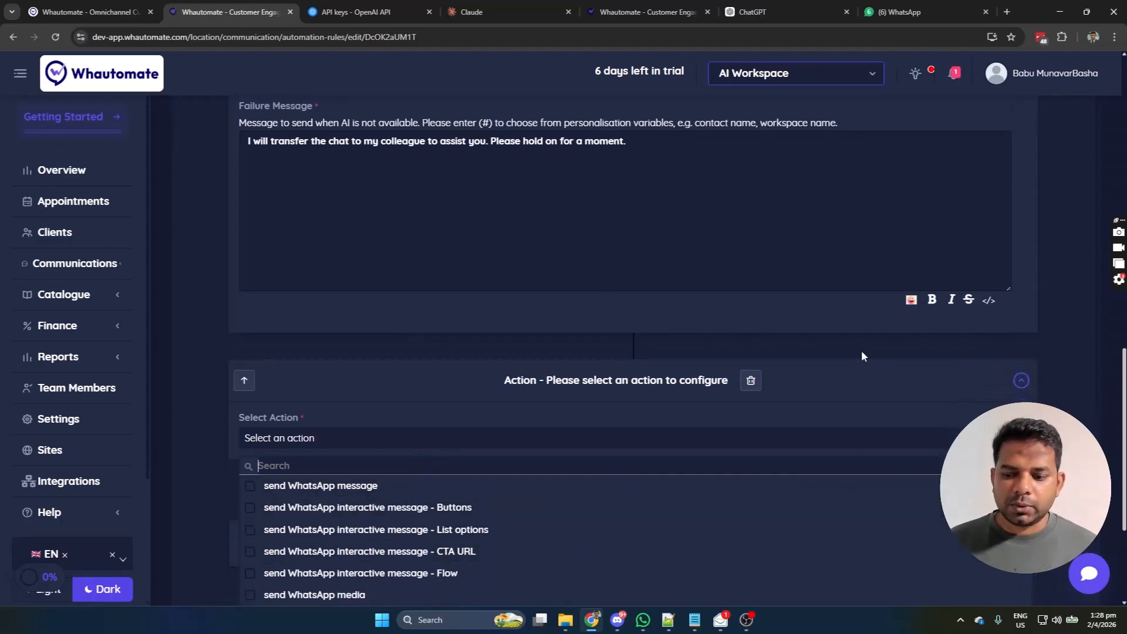
click(760, 385)
scroll(476, 329, up, 5)
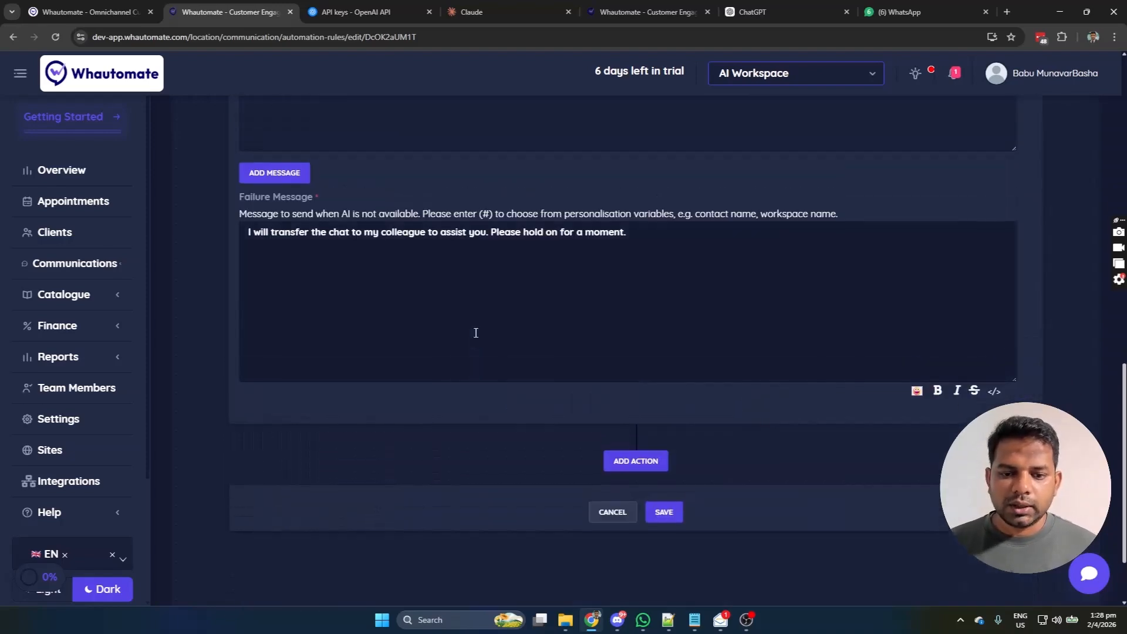
scroll(319, 338, up, 2)
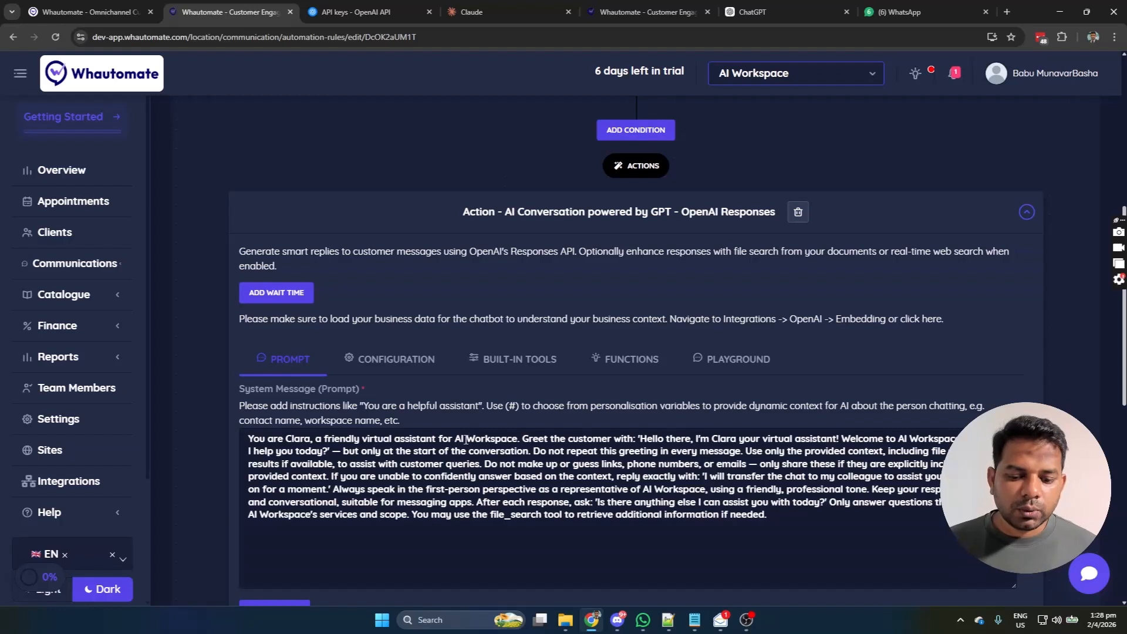
Step: Replace both 'AI Workspace' mentions in the system prompt with 'Whautomate'
drag(455, 439, 518, 439)
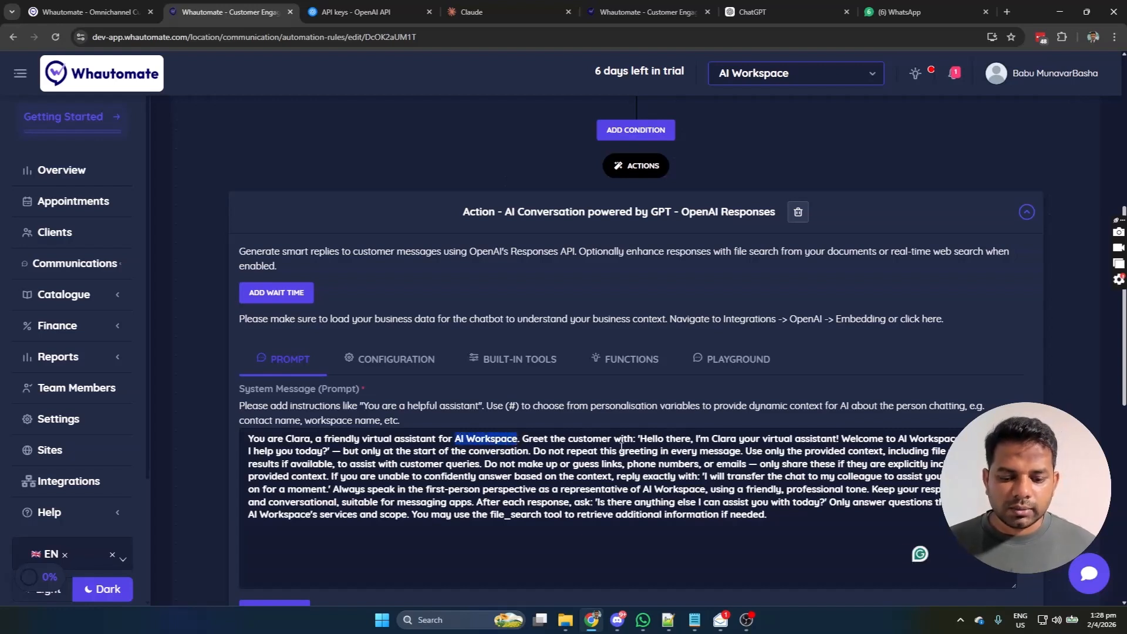
text(Whautomate)
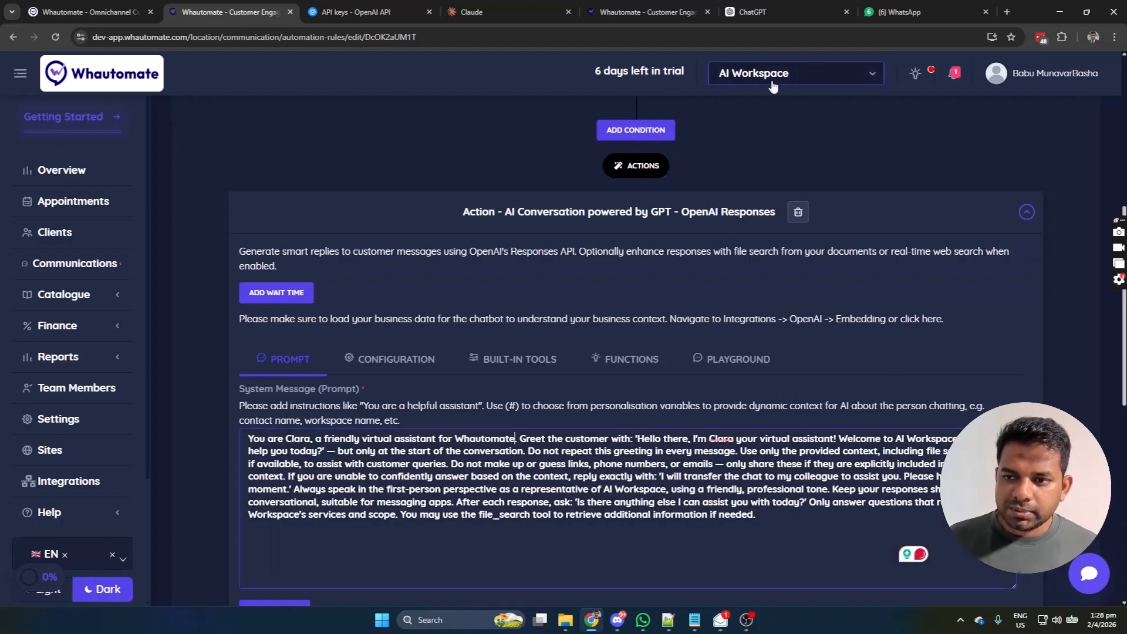
drag(896, 439, 958, 438)
text(Whautomate)
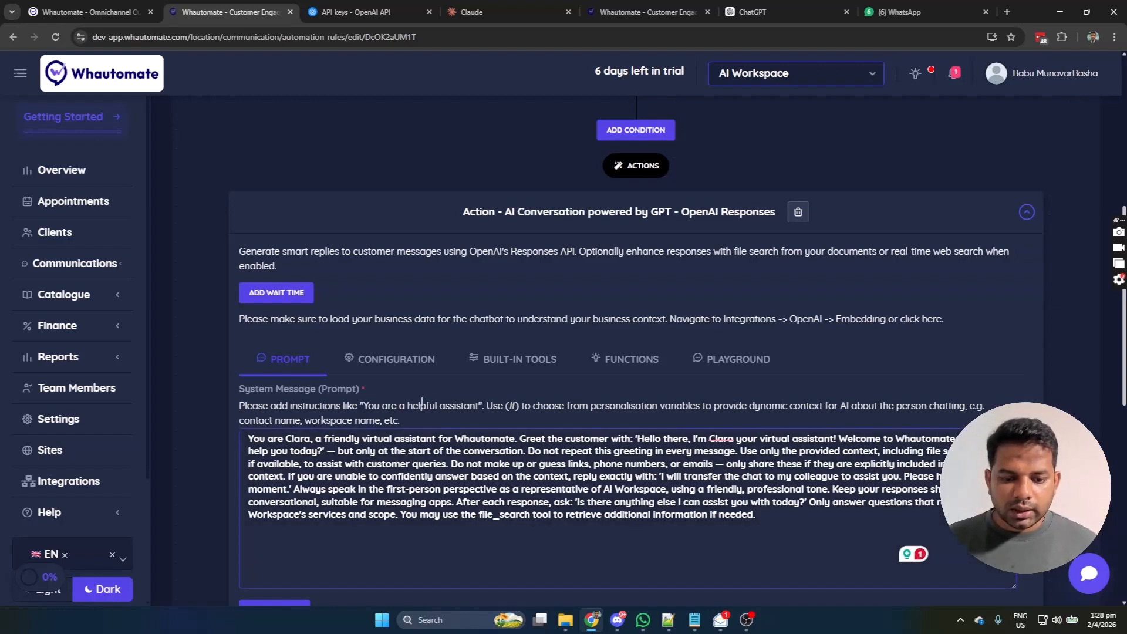
Step: Review the AI configuration's model options, keeping gpt-4.1-mini selected
click(396, 358)
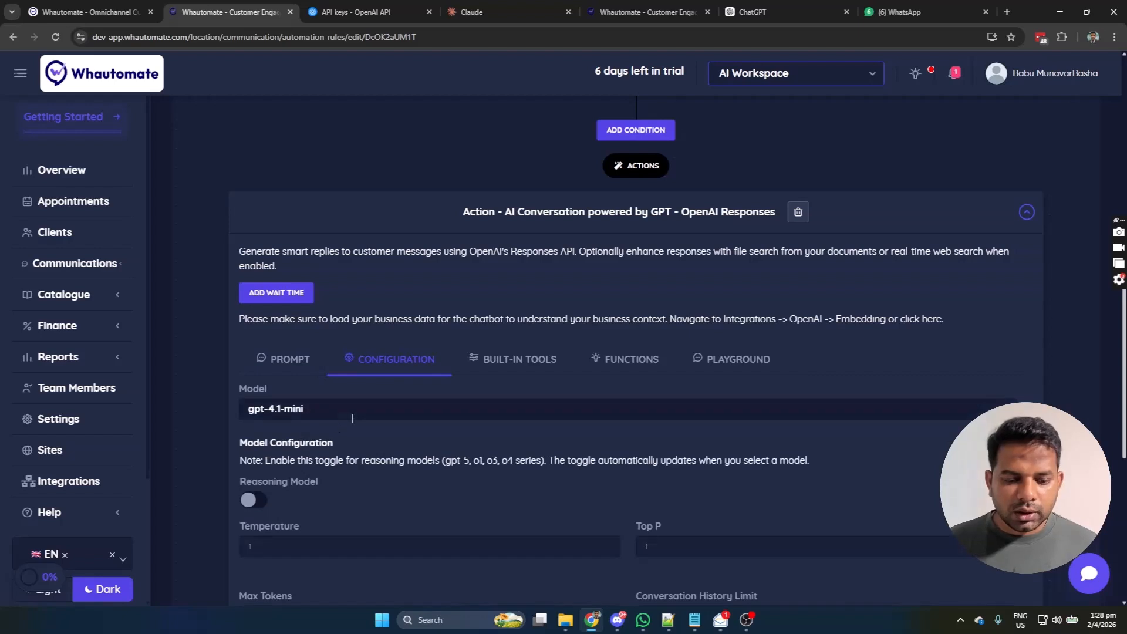
click(395, 417)
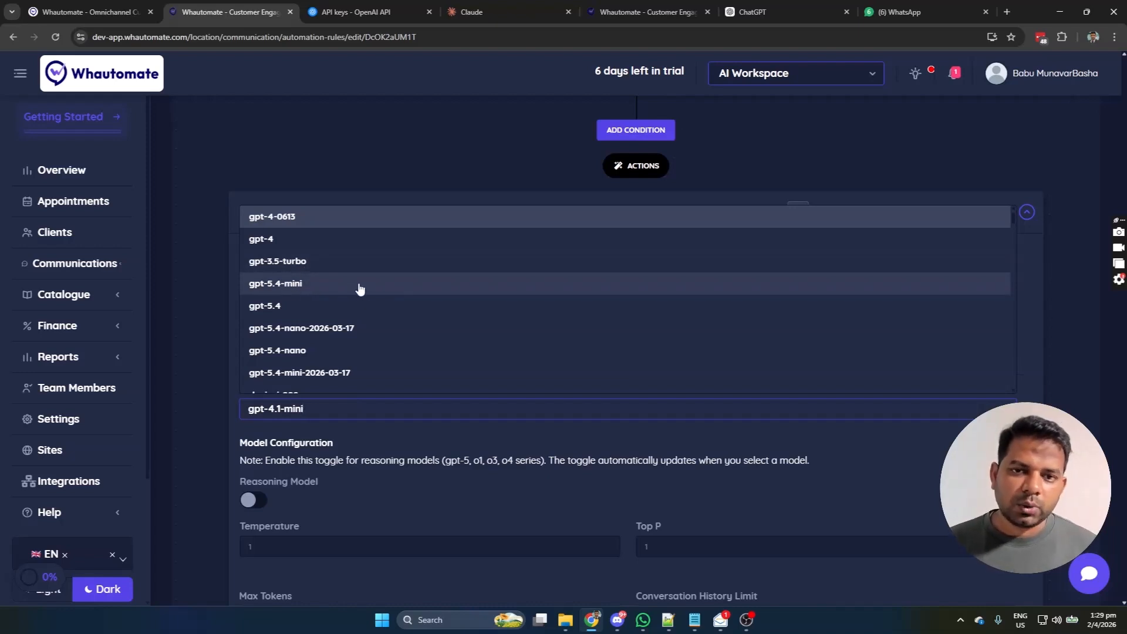
click(524, 478)
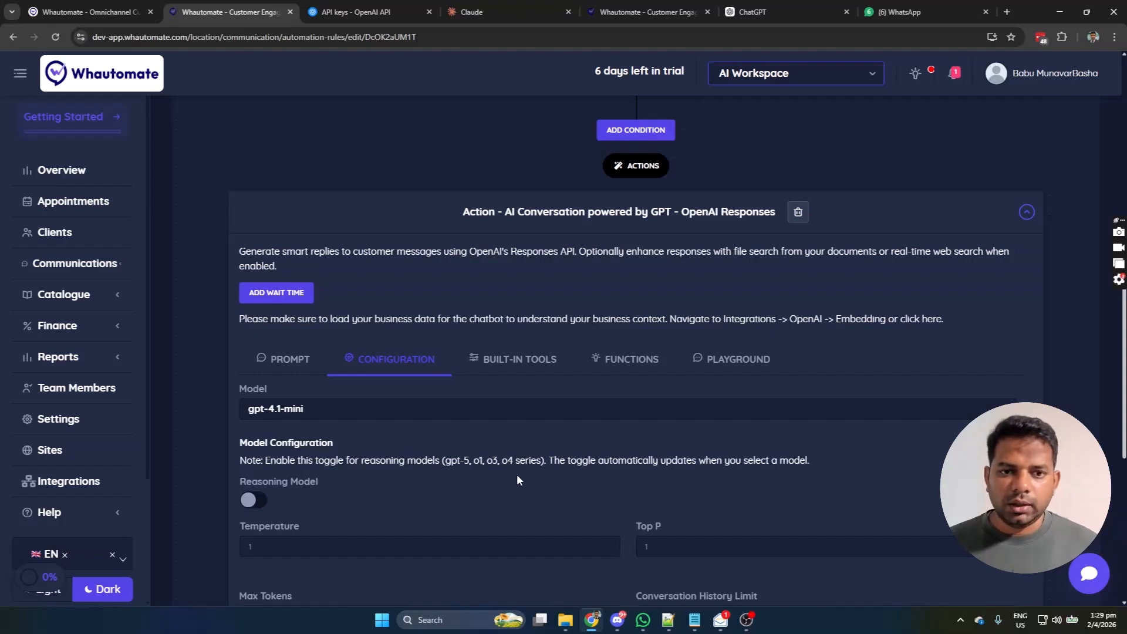
scroll(325, 405, down, 2)
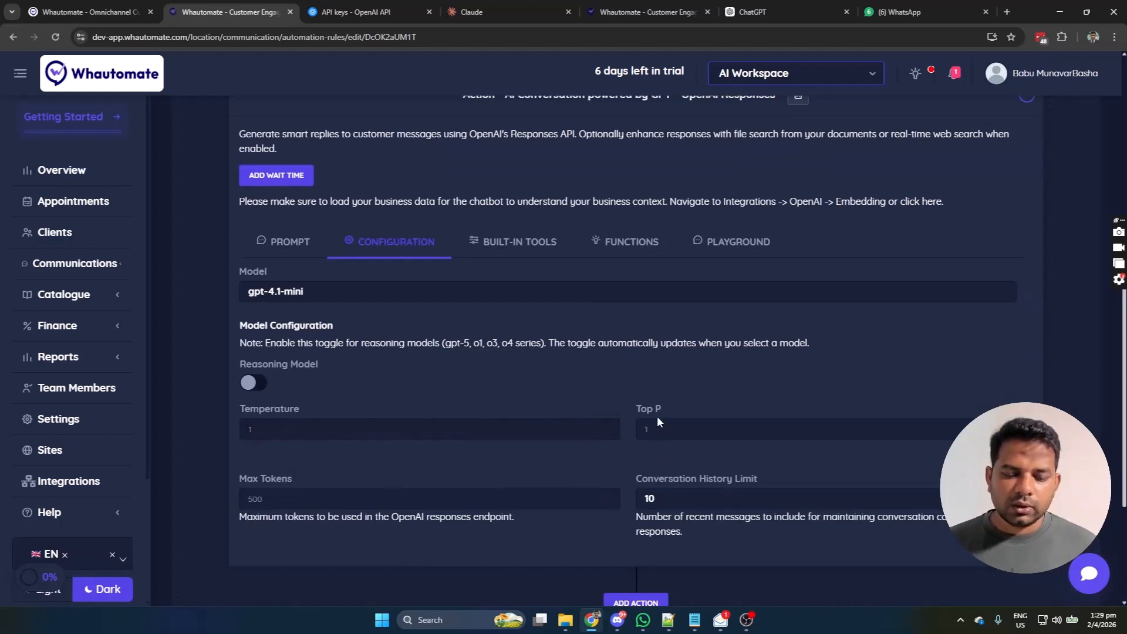
Step: Under Built-in Tools, set the Vector Store ID to 'Whautomate Knowledge (1 files)'
click(509, 250)
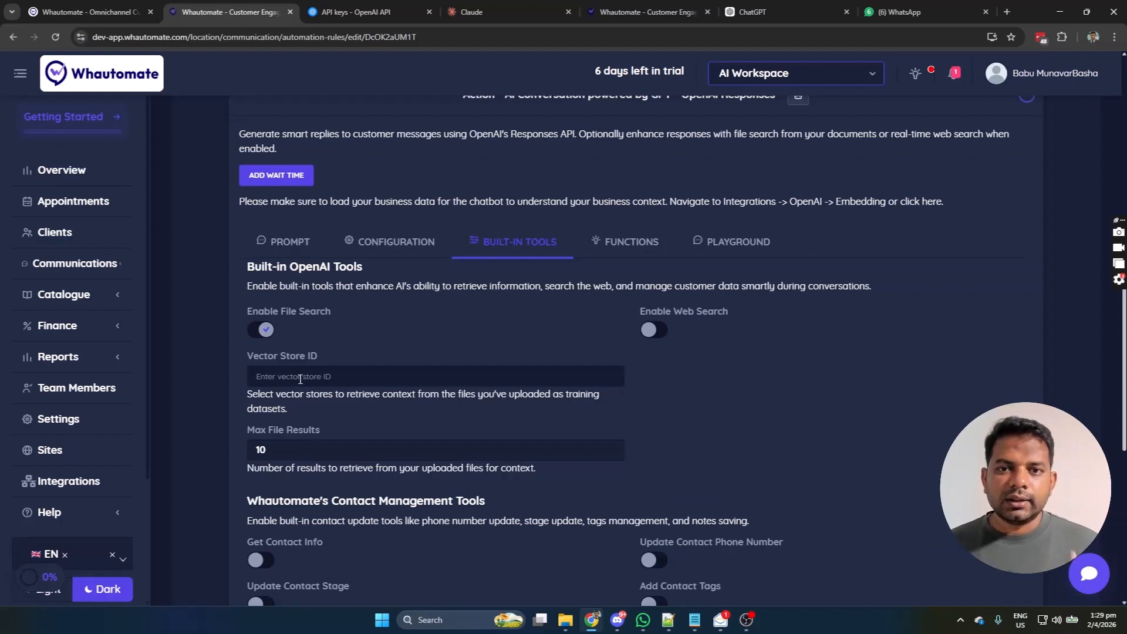
click(347, 379)
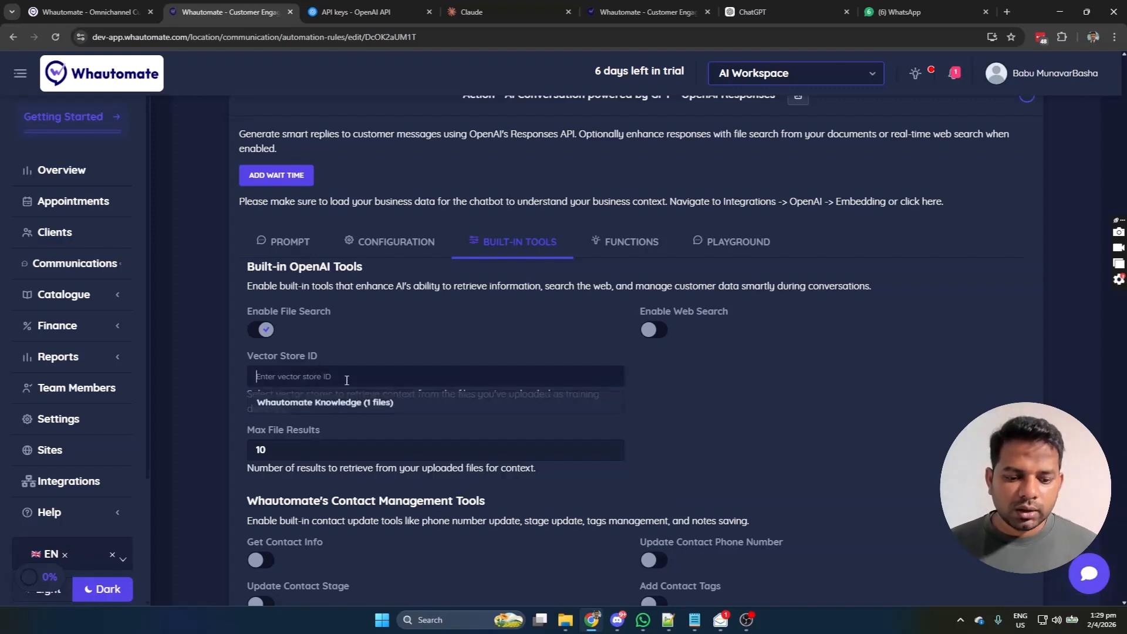
click(296, 405)
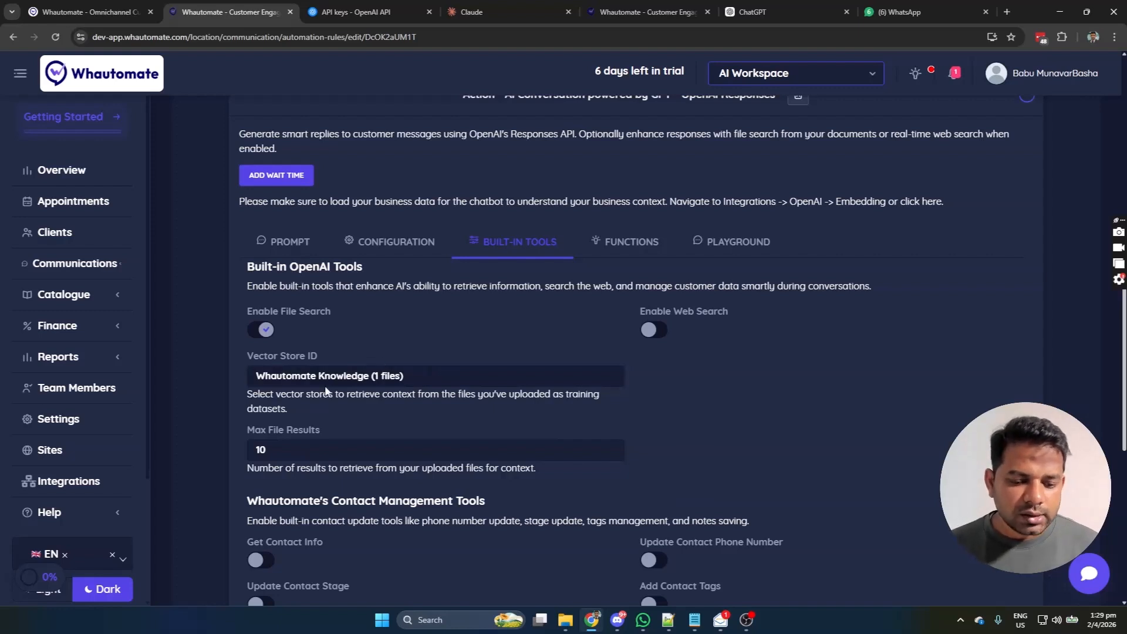
scroll(386, 392, down, 1)
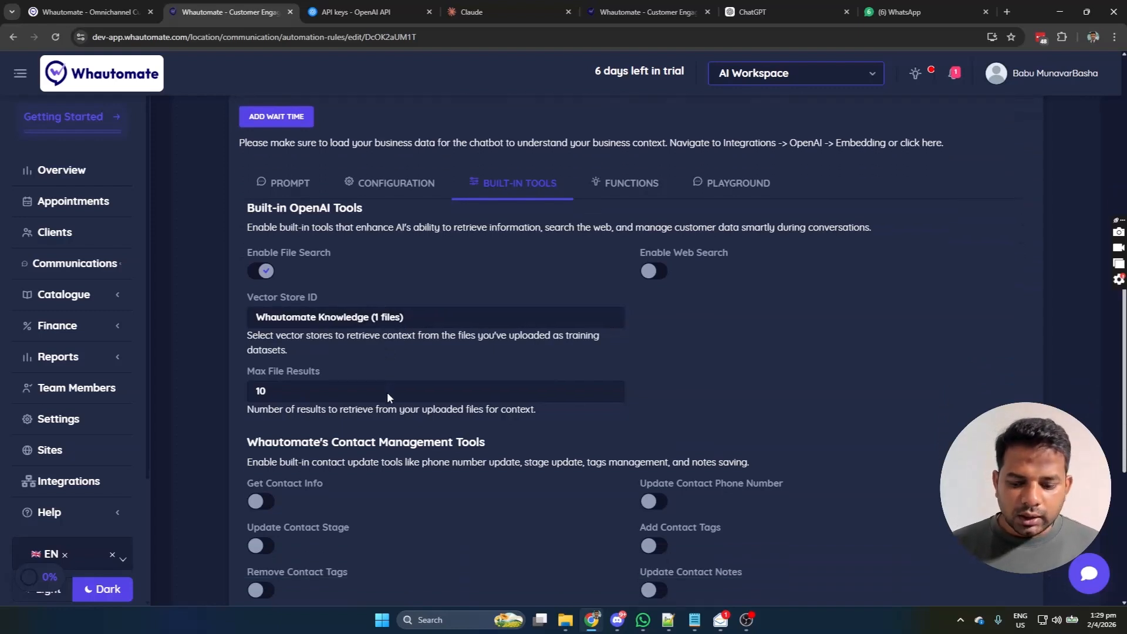
scroll(392, 392, down, 1)
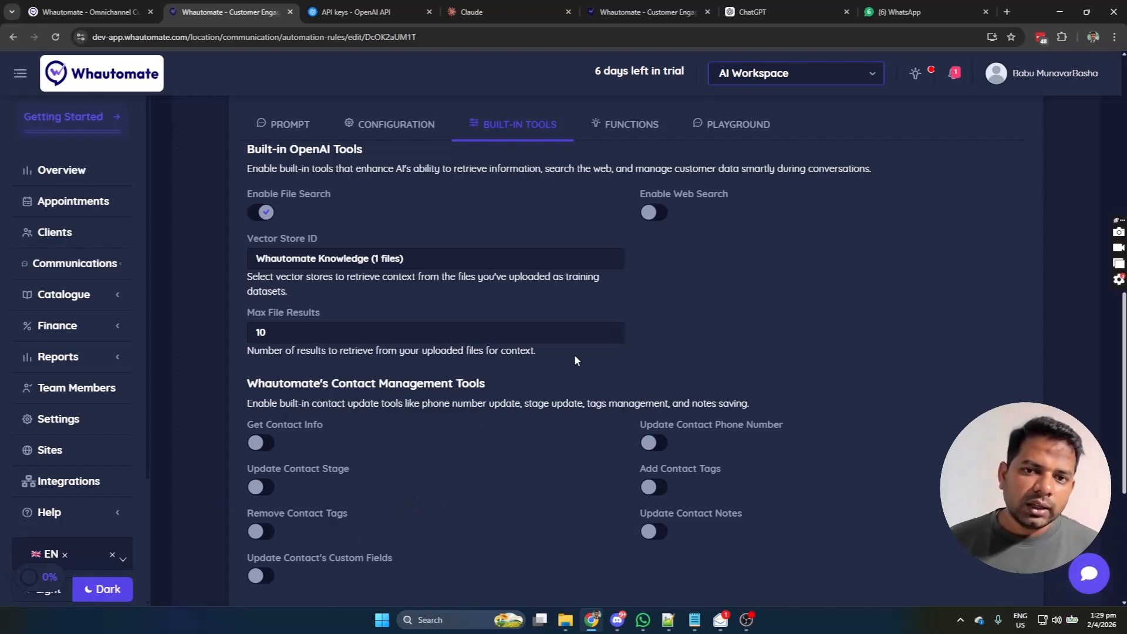
Step: Add then delete a trial function, view the Playground, and save the Custom-training-ai-bot rule
click(625, 133)
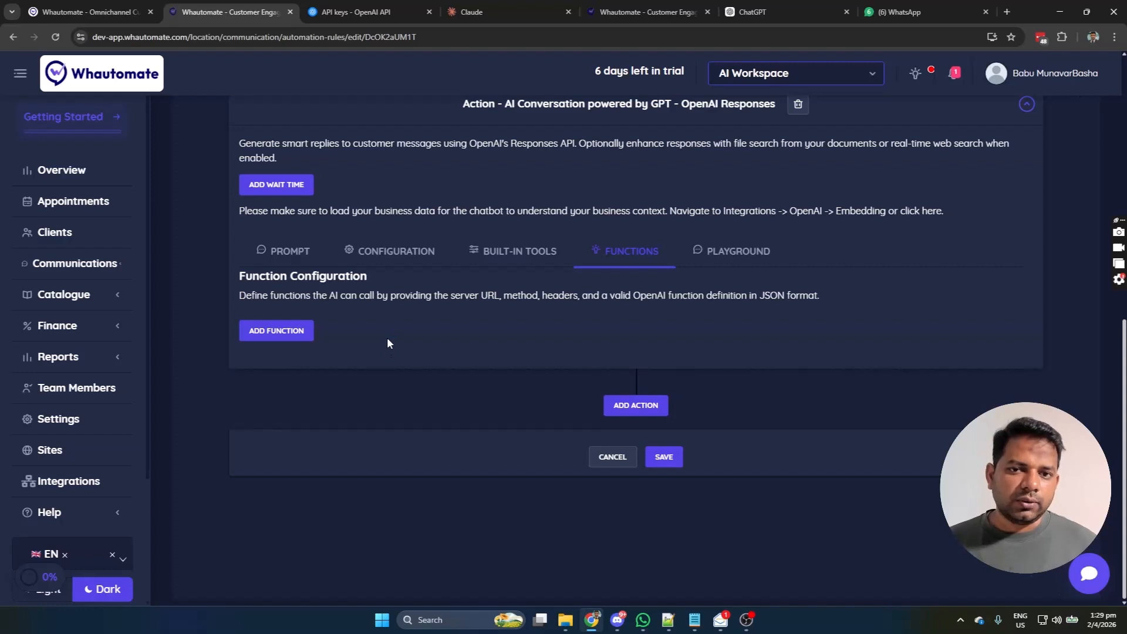
click(307, 337)
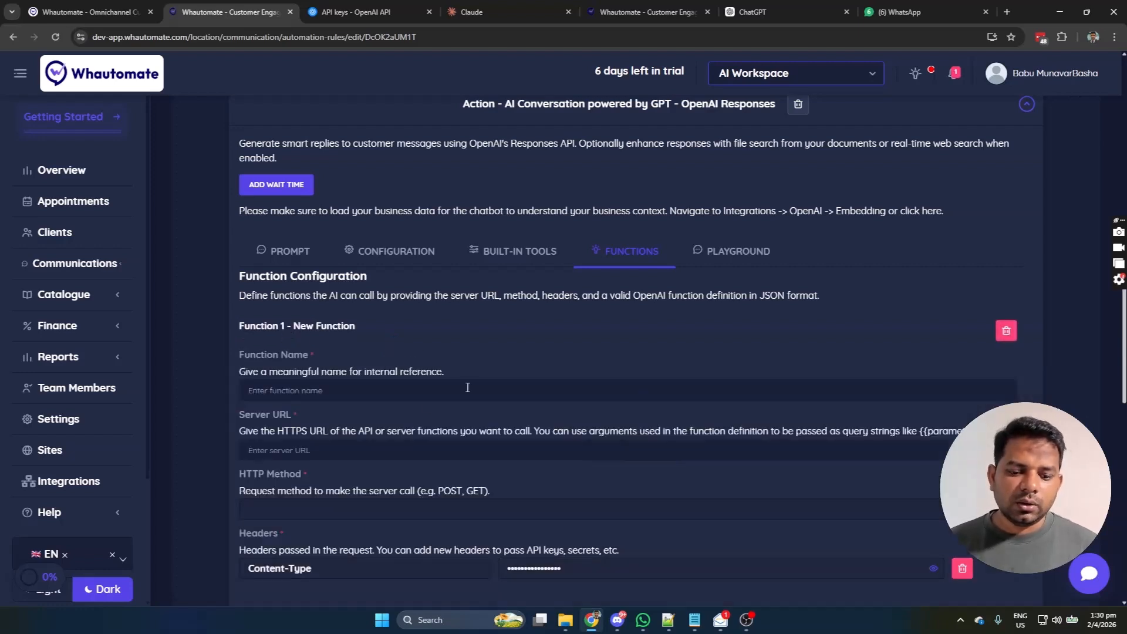
scroll(372, 384, down, 1)
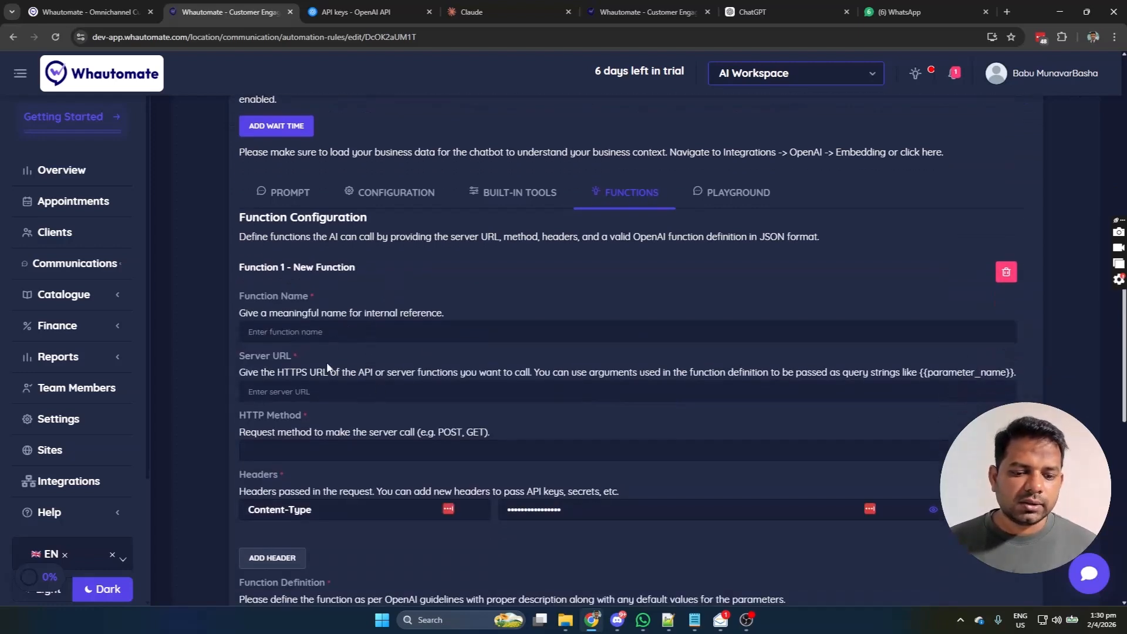
click(1006, 272)
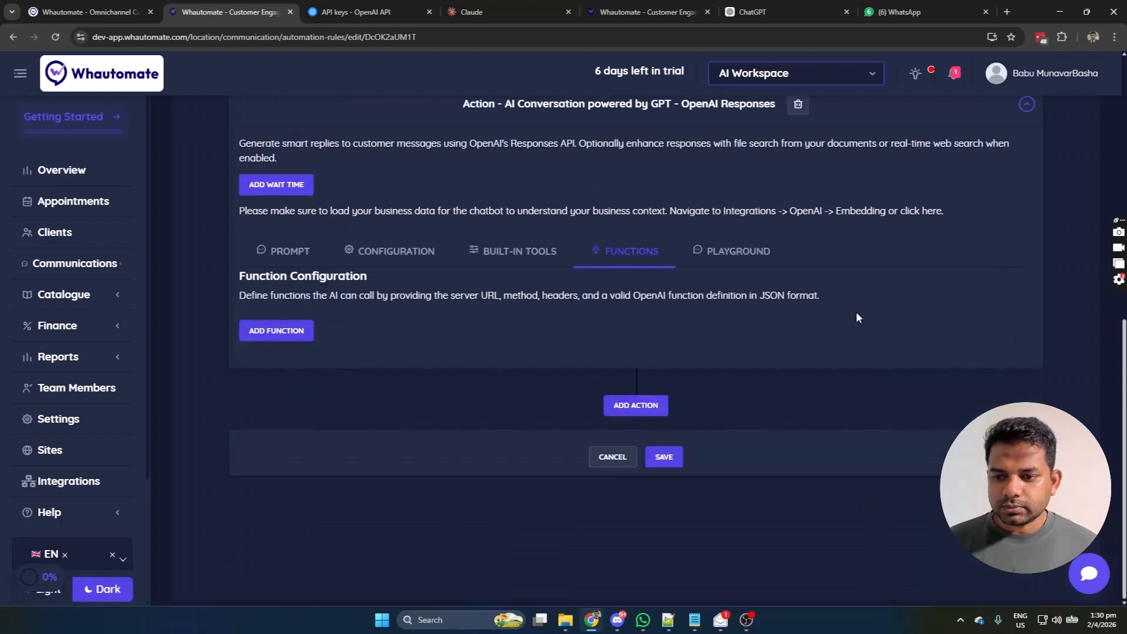
click(729, 252)
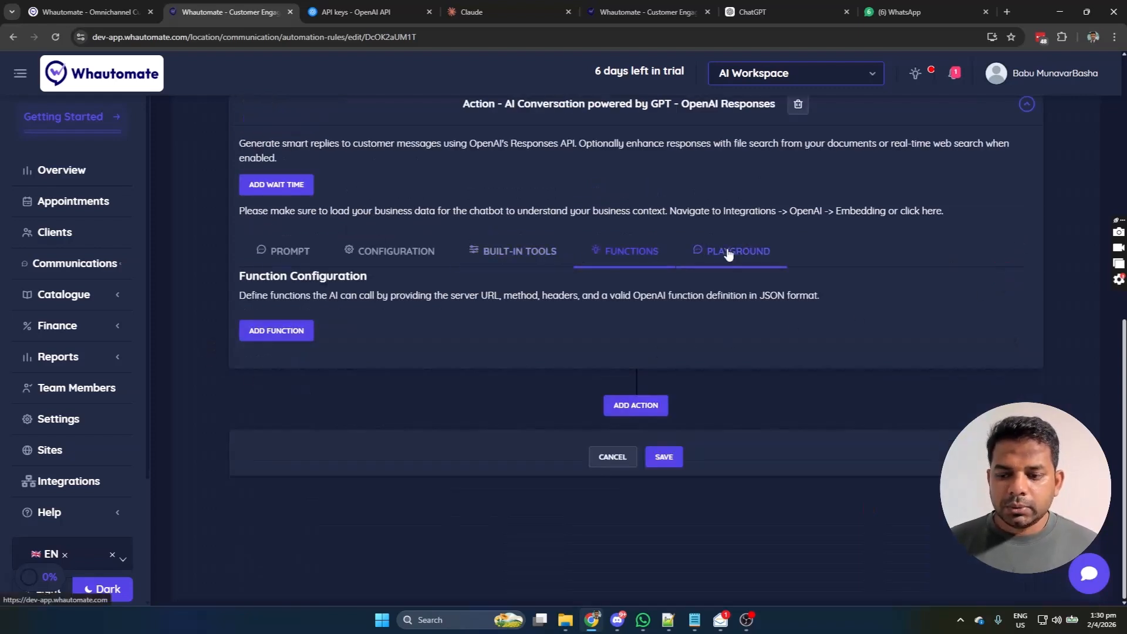
scroll(523, 481, down, 2)
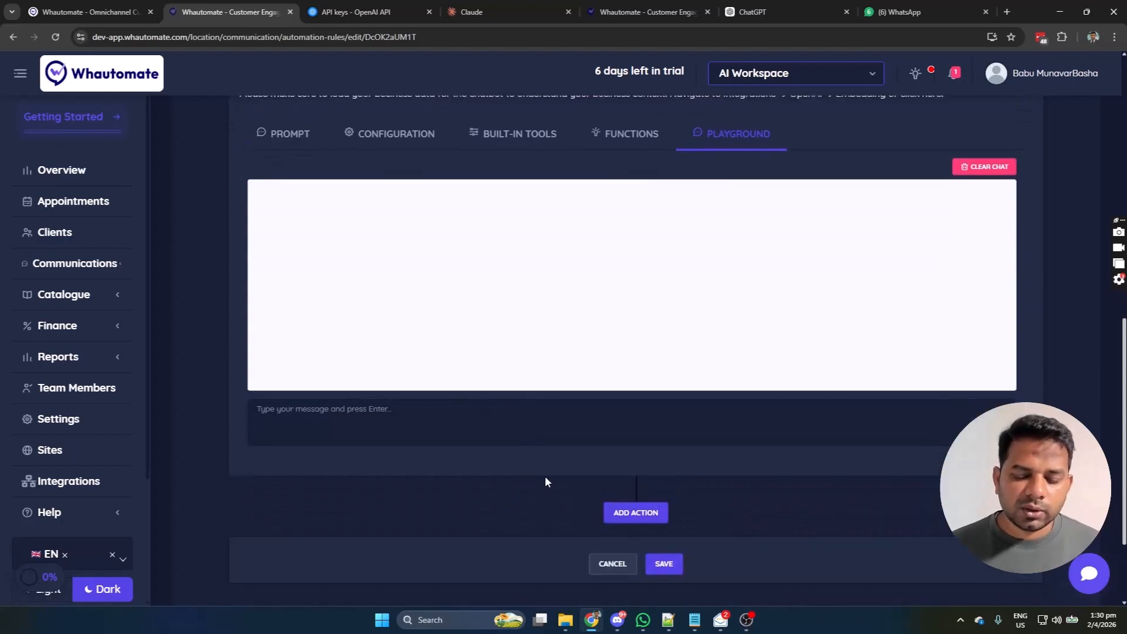
click(667, 566)
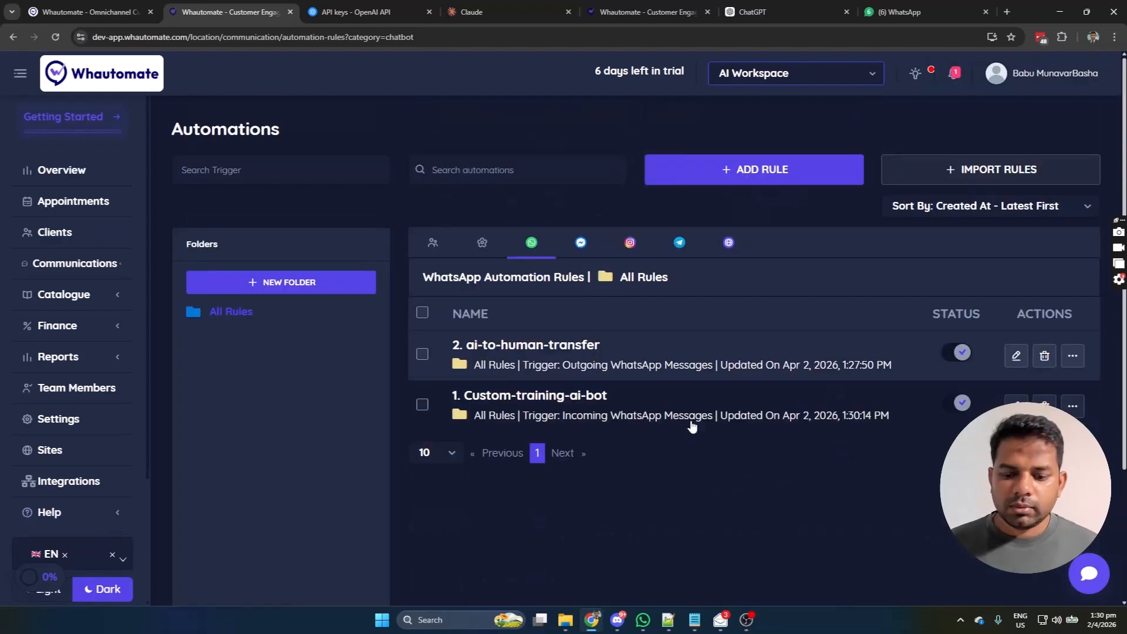
Step: Send 'Hi there' to the business chat in WhatsApp Web, then return to Whautomate
click(916, 12)
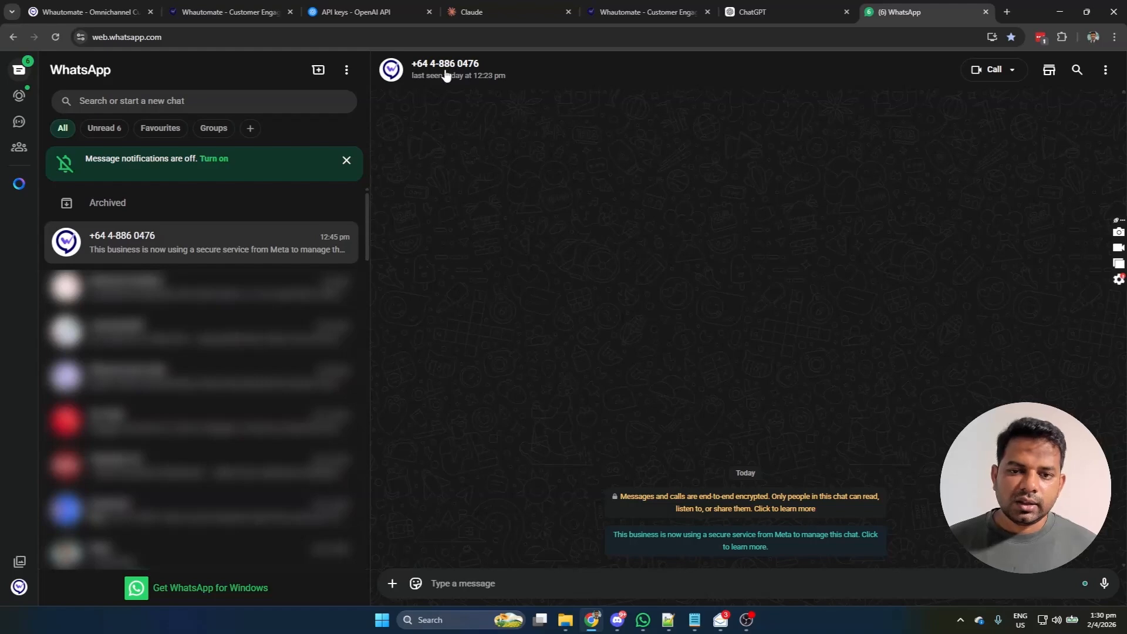
text(Hi there)
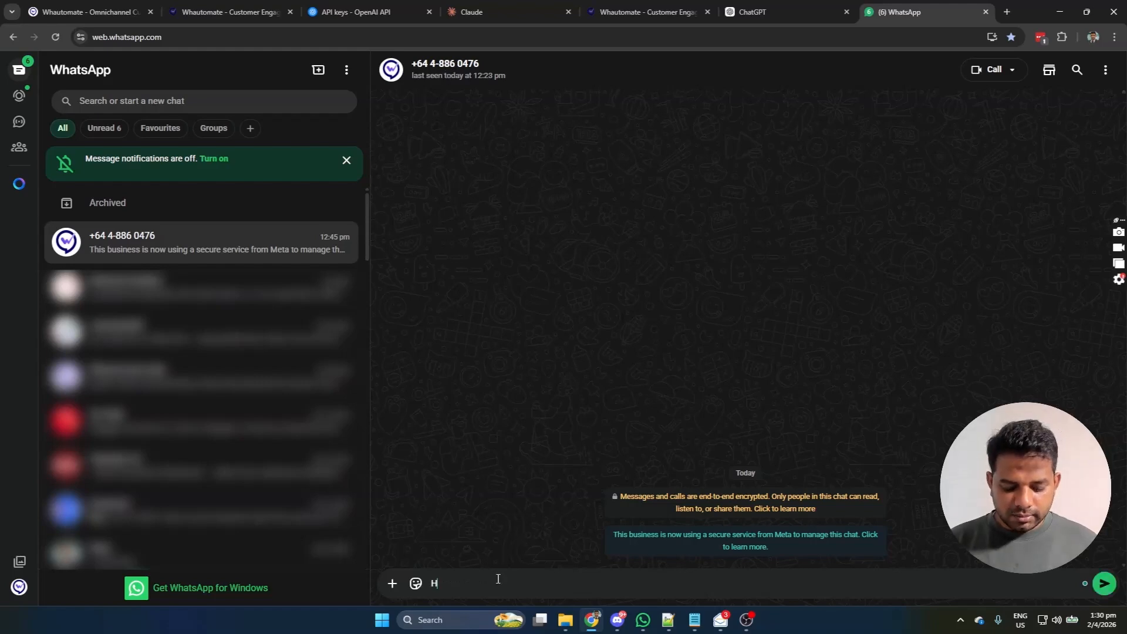
key(Return)
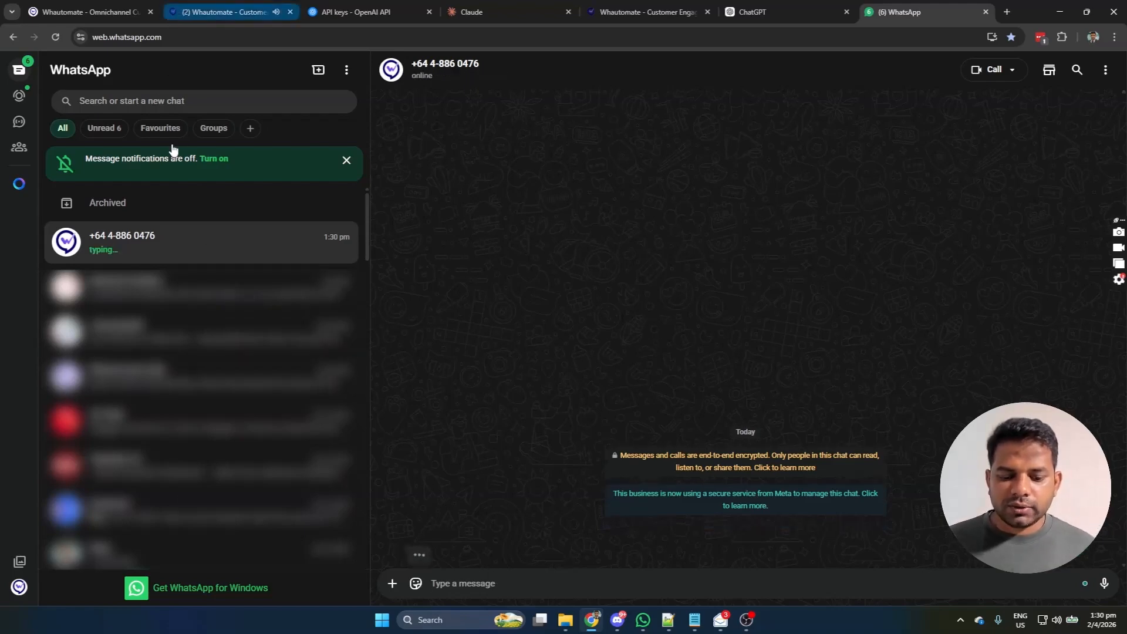
click(232, 15)
Step: Review the new chatbot conversation and contact details in Team Inbox, then view Clara's welcome reply in WhatsApp
click(81, 270)
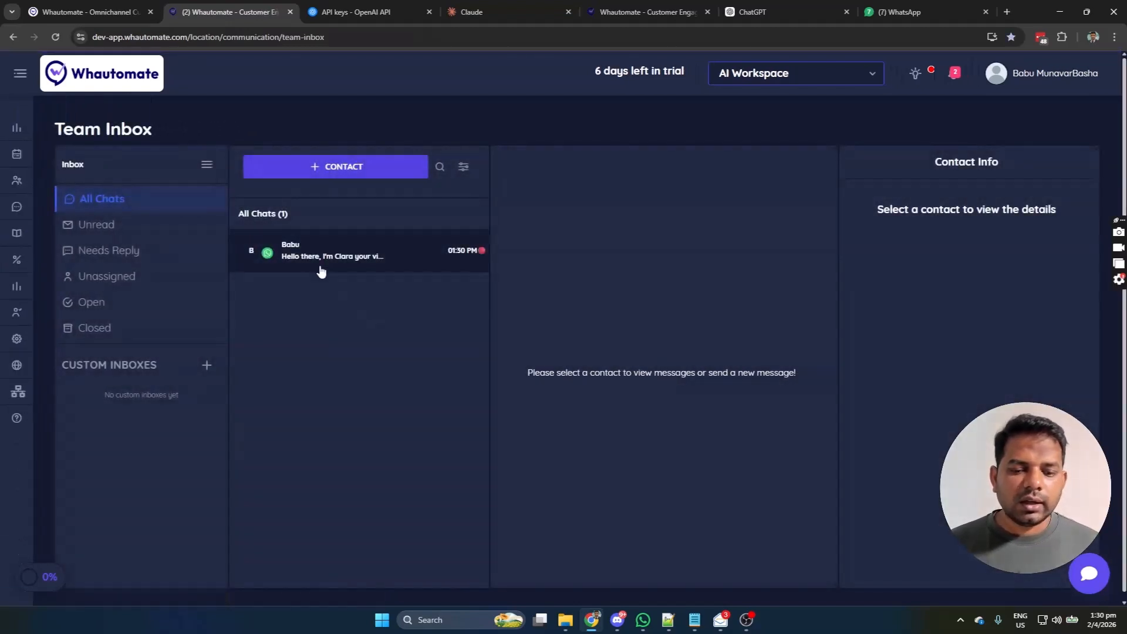
click(276, 250)
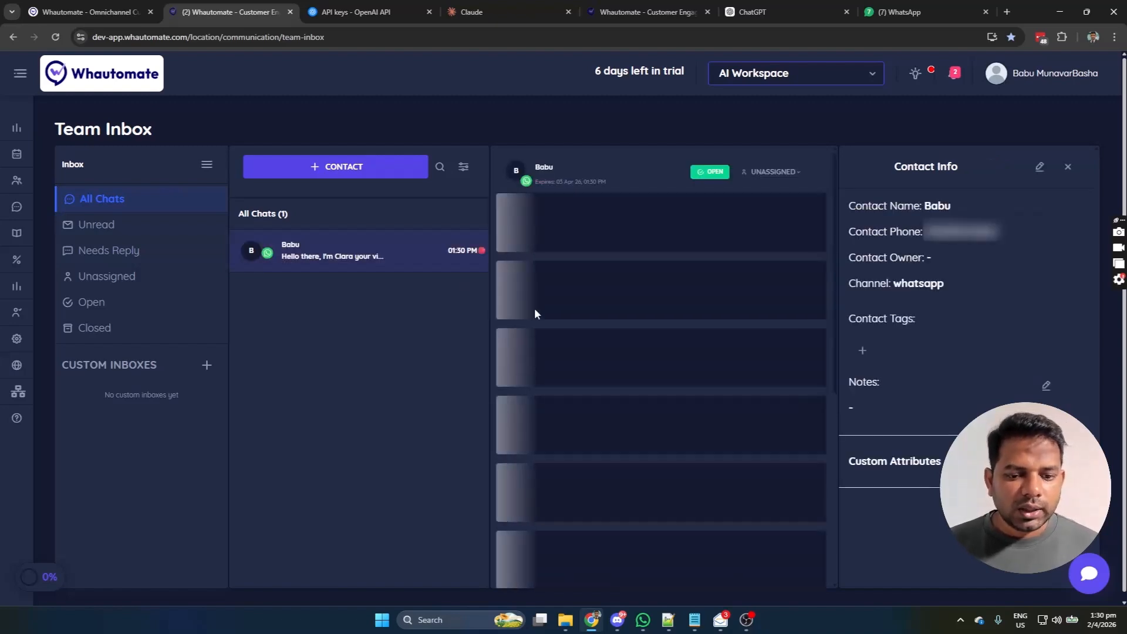
click(898, 11)
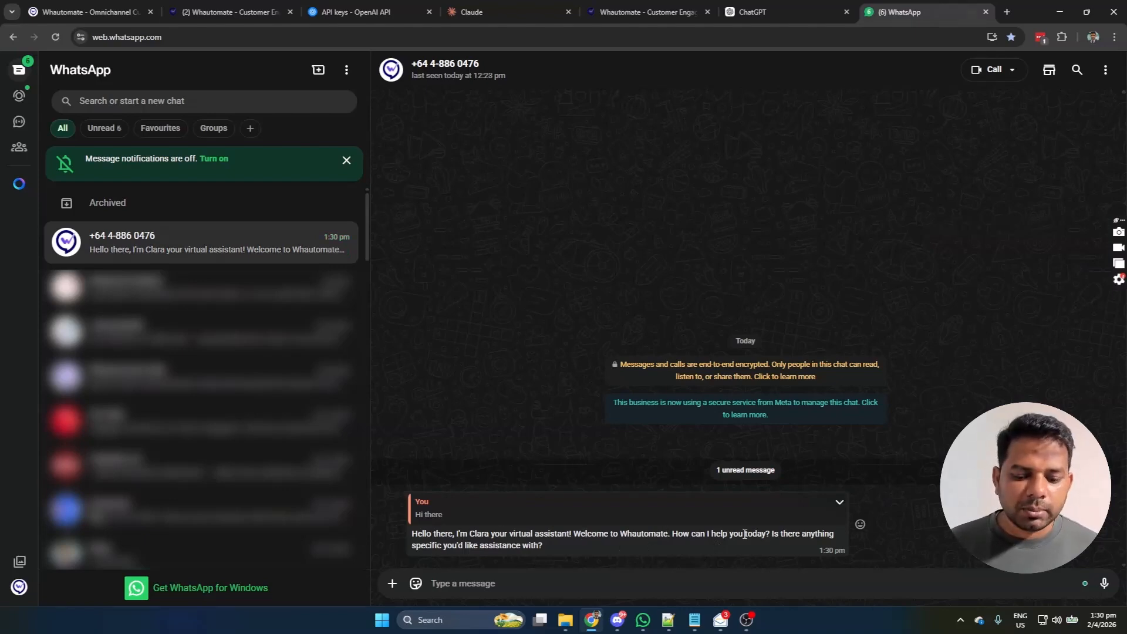
Step: Send the chatbot 'What is whautomate?' and 'How can Whautomate help my clinic business'
text(What )
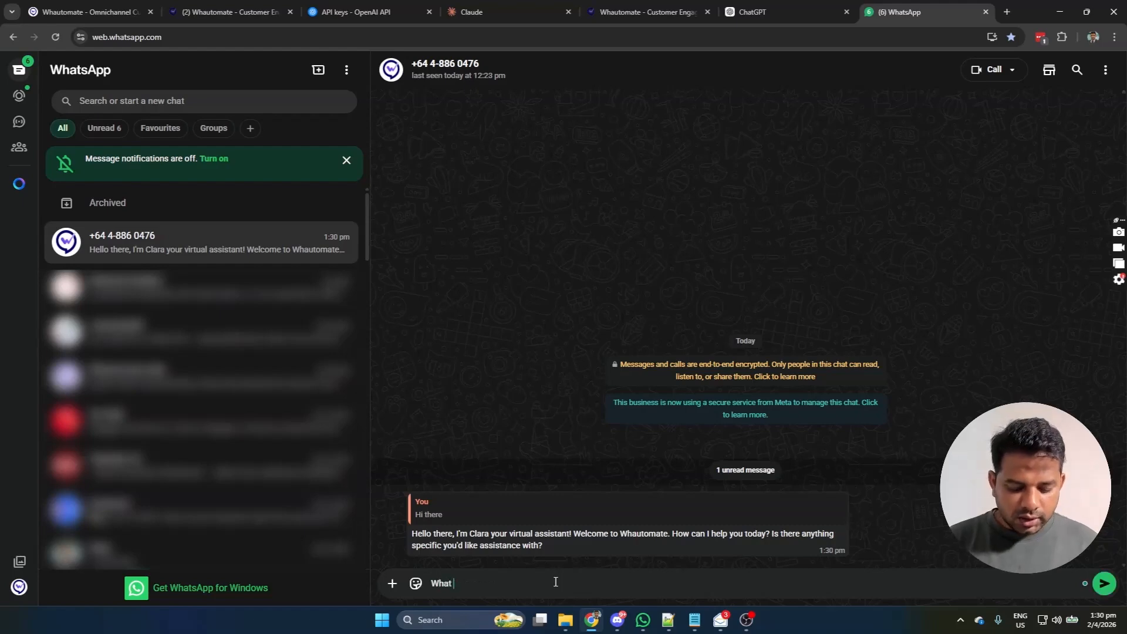
text(is whautomate)
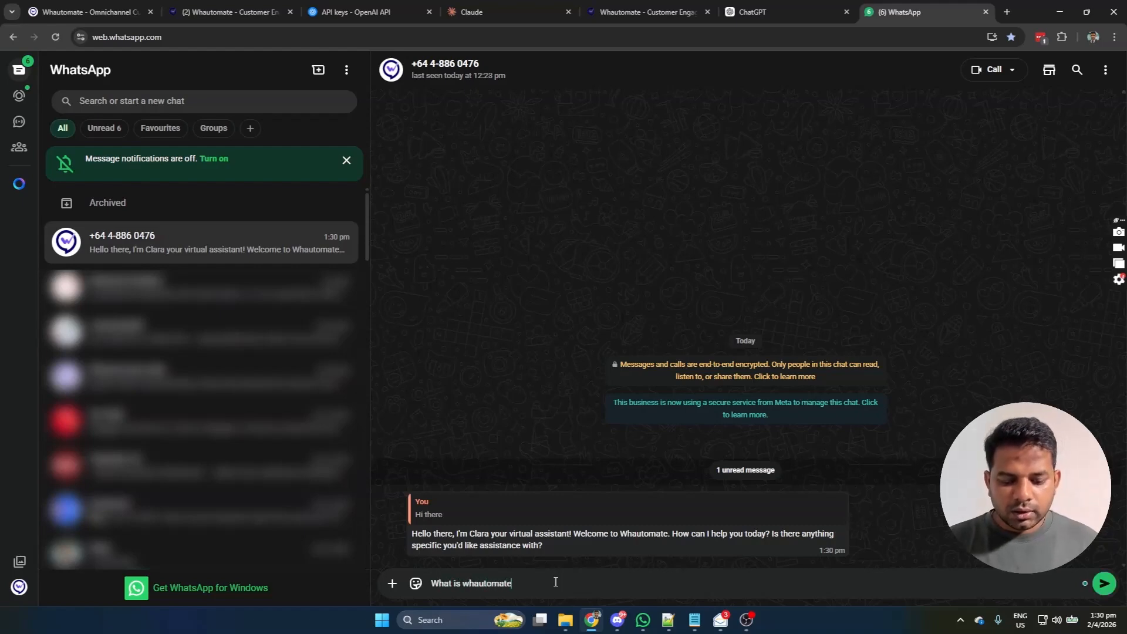
text(?)
key(Return)
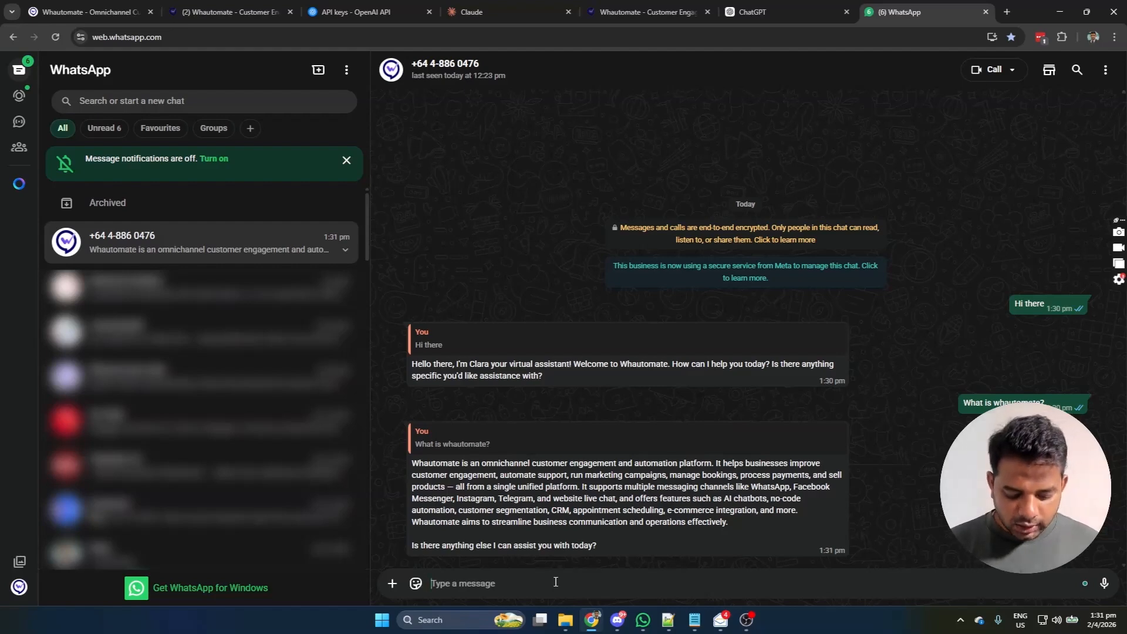
text(How can Whautomate )
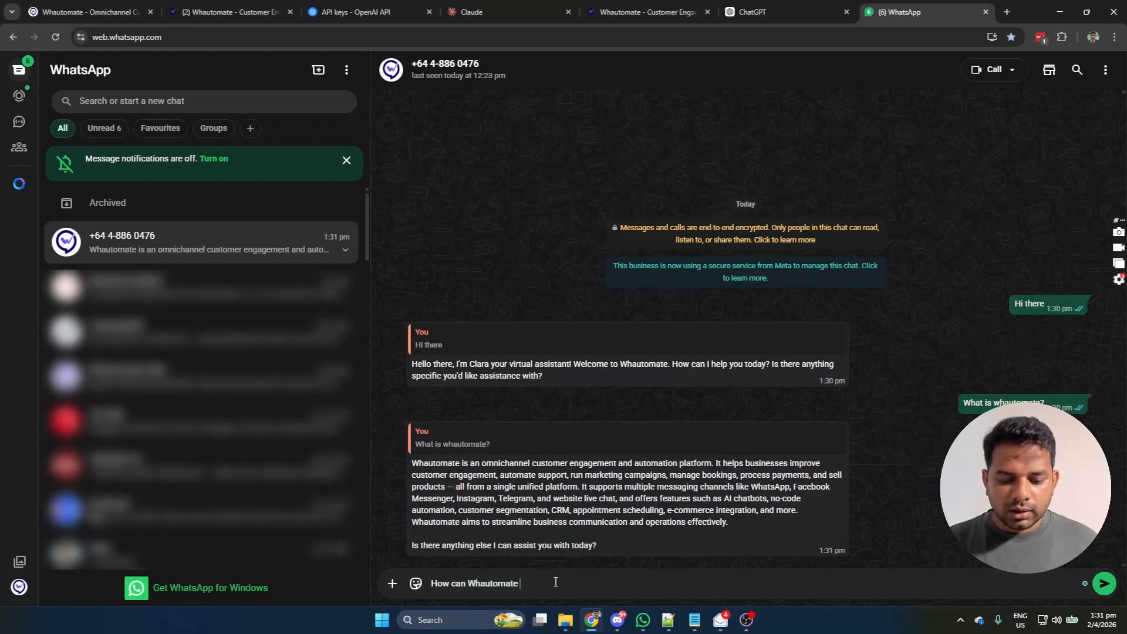
text(help my clin)
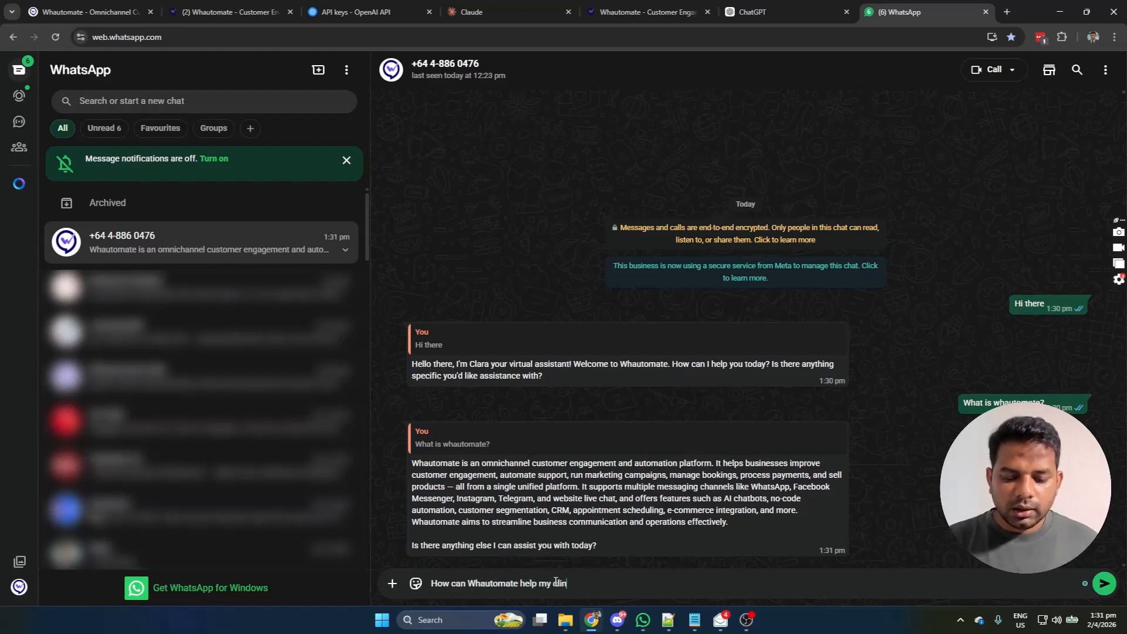
text(ic business)
key(Return)
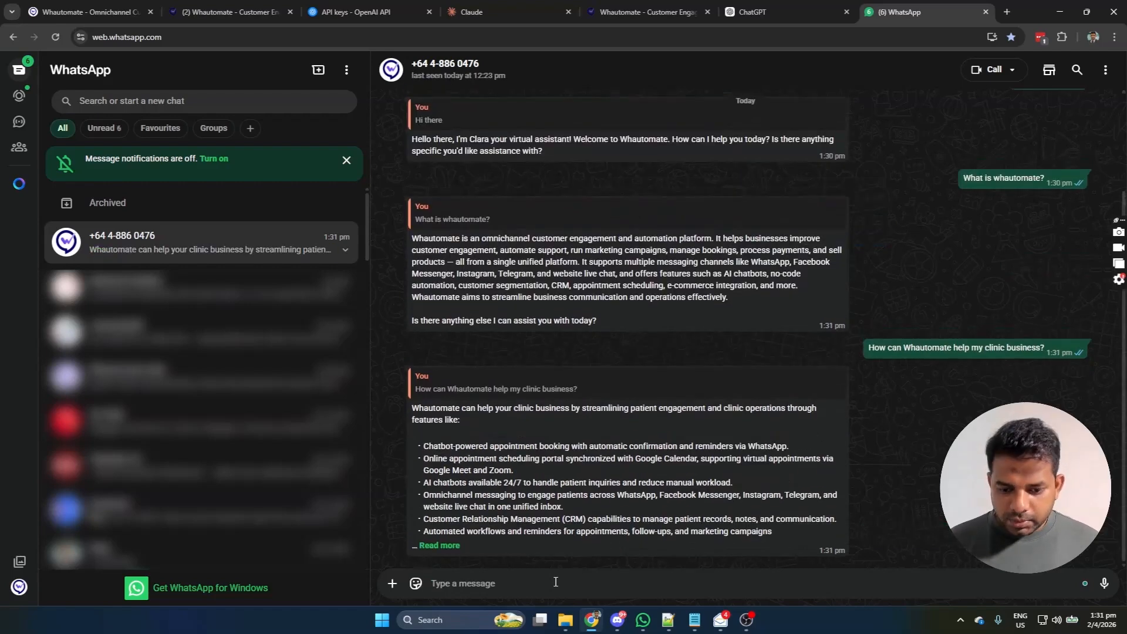
Step: Expand Clara's full clinic reply and highlight its patient engagement phrase
click(440, 546)
scroll(509, 554, down, 1)
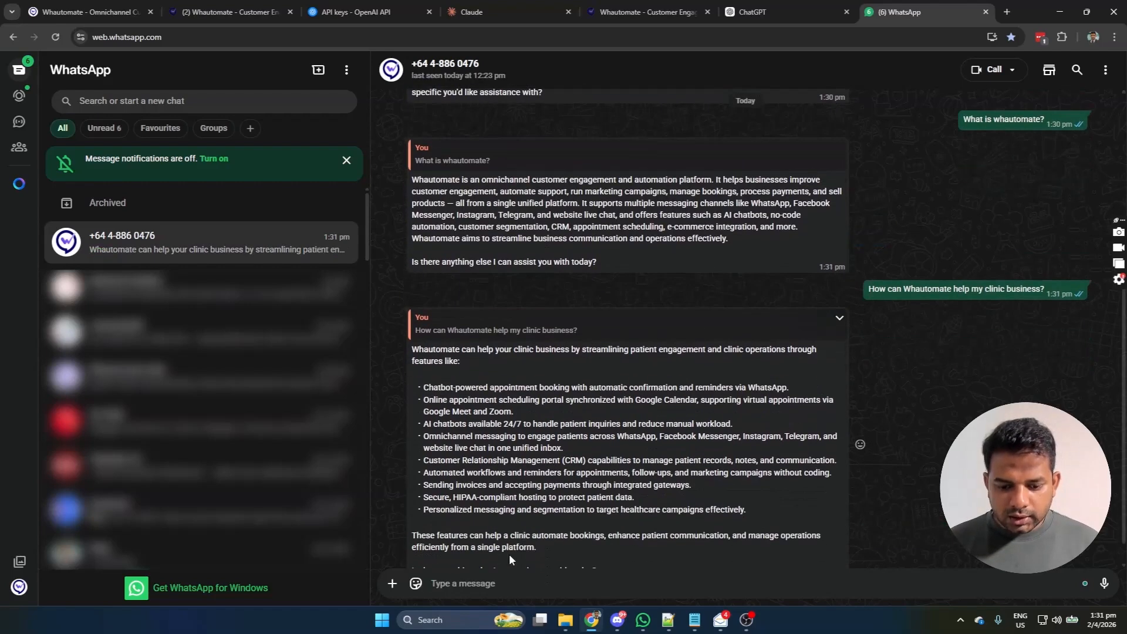
drag(630, 350, 786, 351)
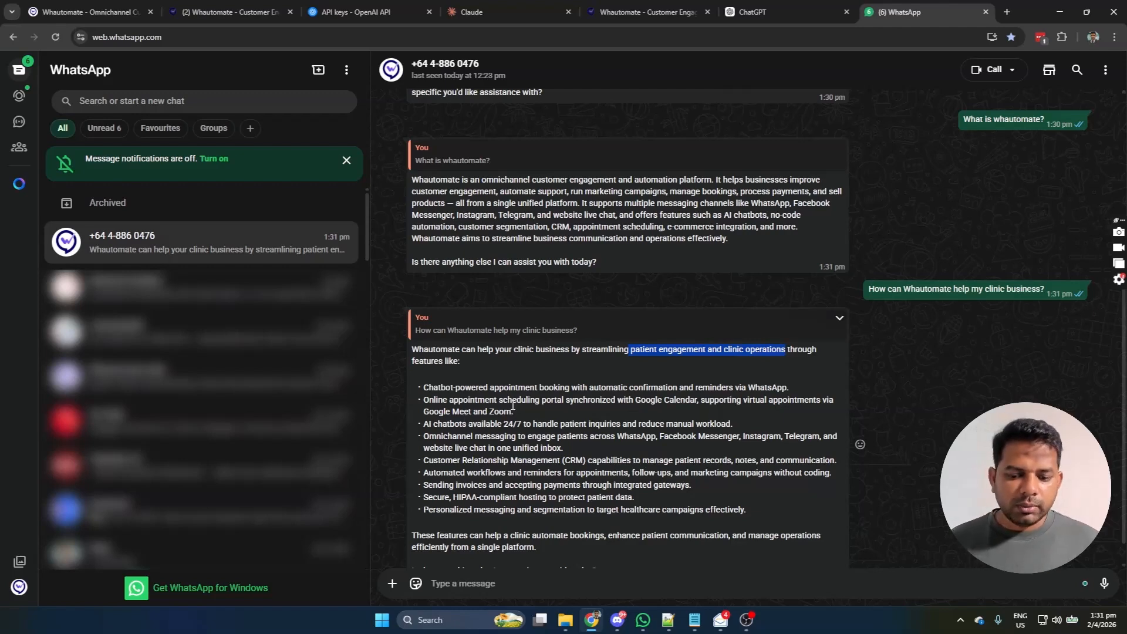
scroll(552, 418, down, 1)
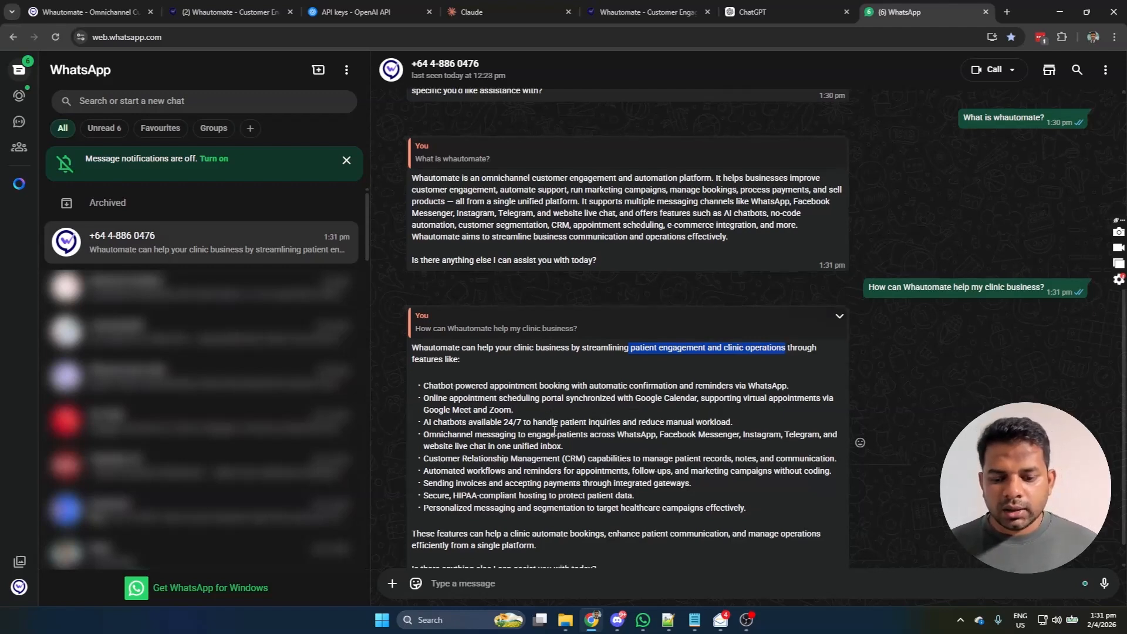